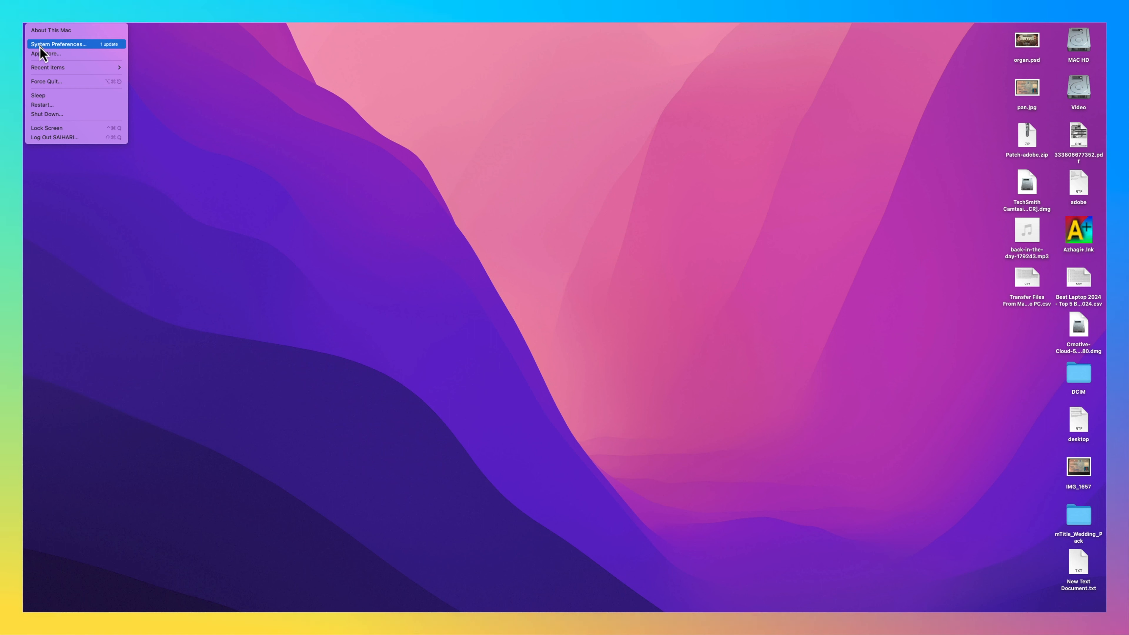
- Open the Sharing pane from the Apple menu's System Preferences and move the window aside
left_click(57, 44)
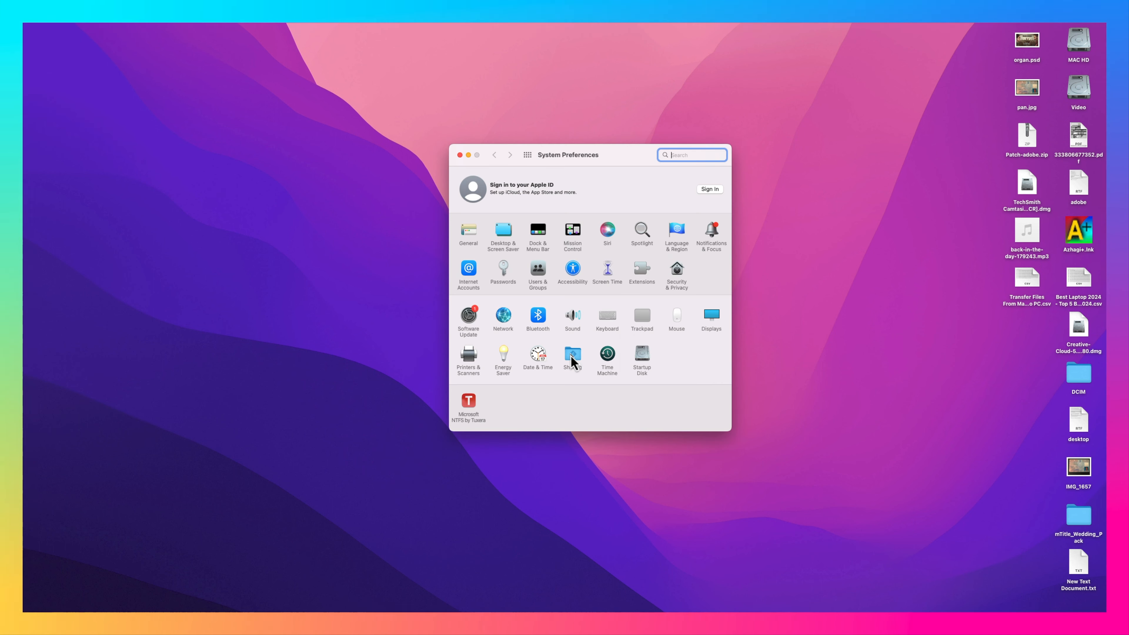
left_click(571, 355)
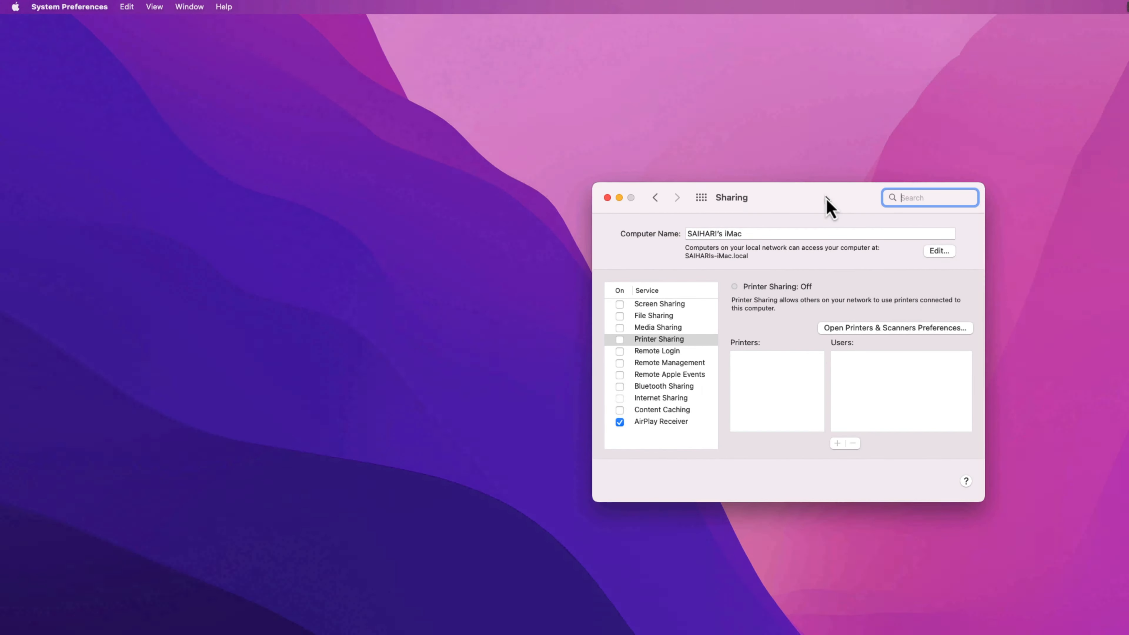
left_click_drag(825, 198, 796, 193)
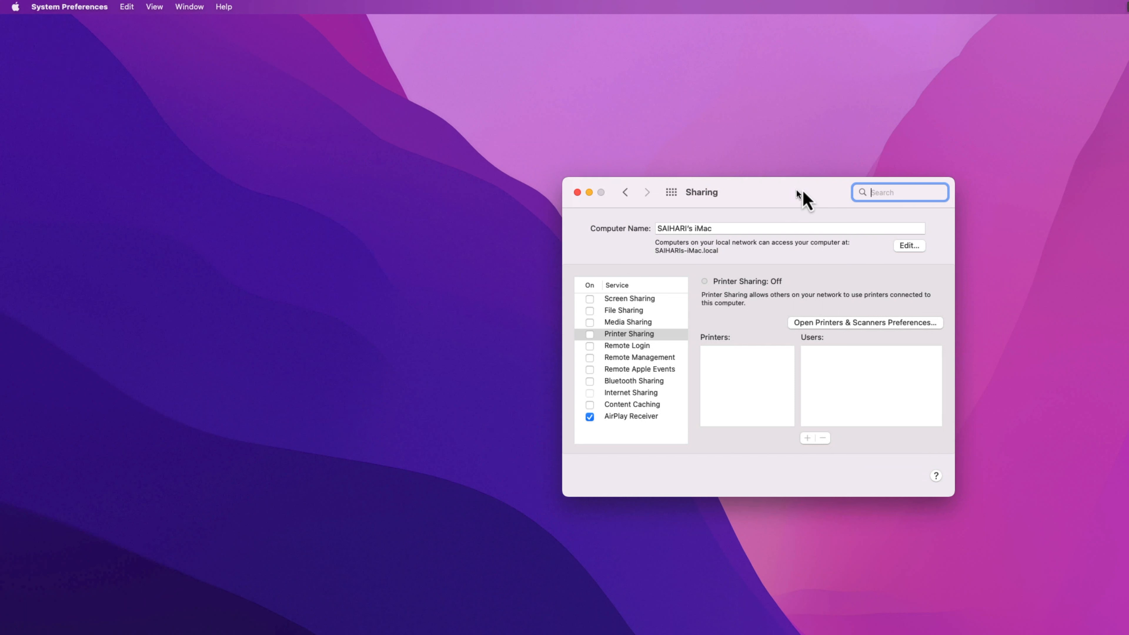
left_click(590, 311)
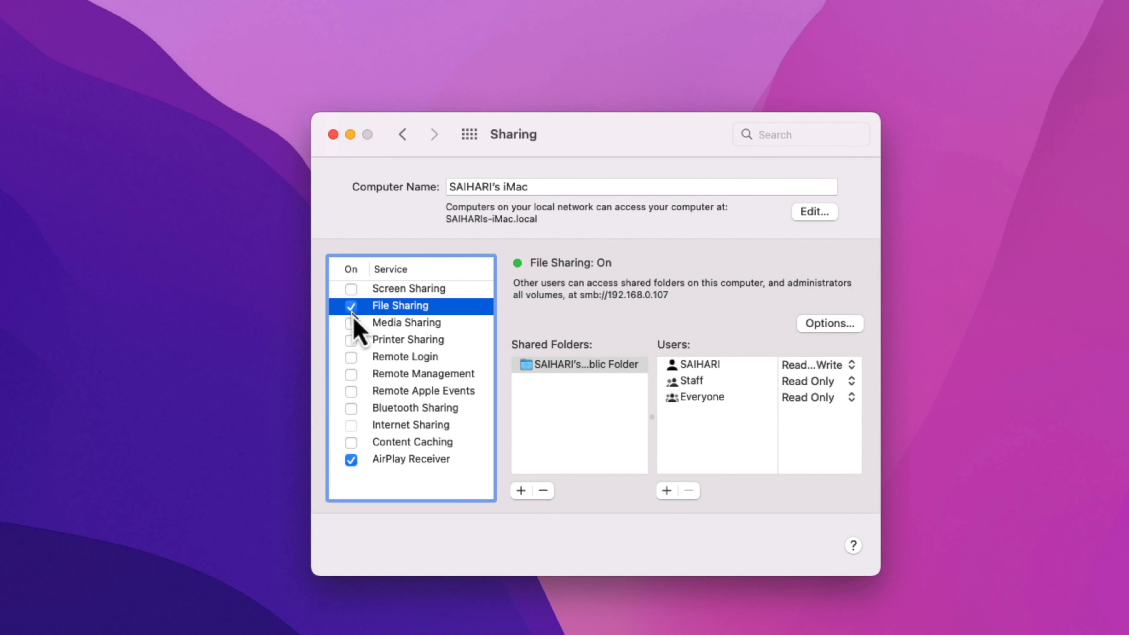
triple_click(550, 192)
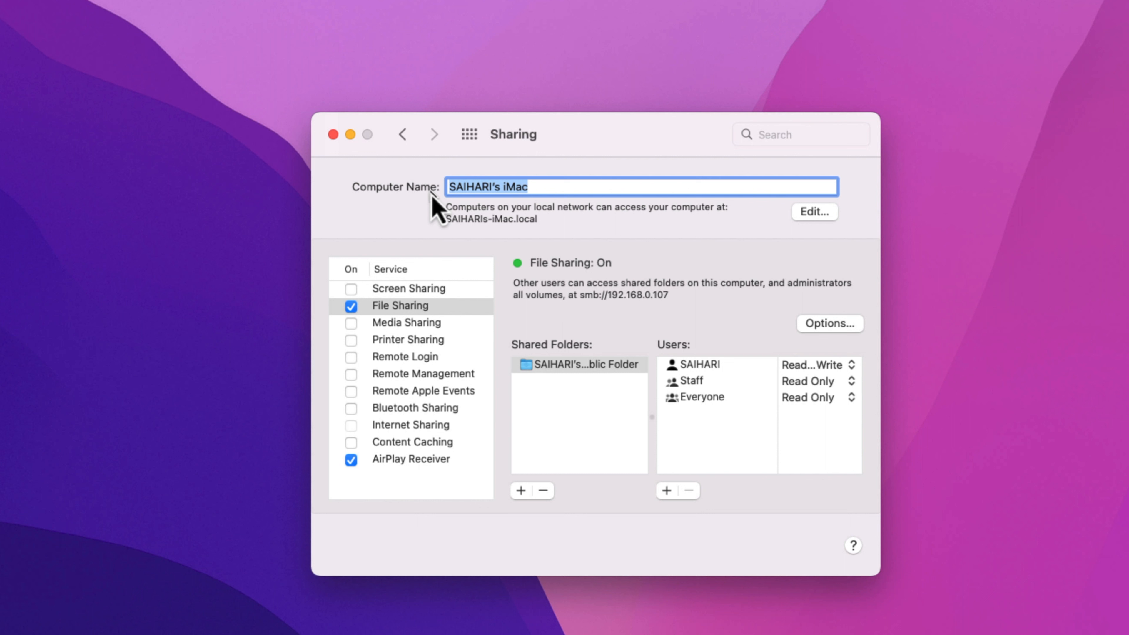
left_click(554, 186)
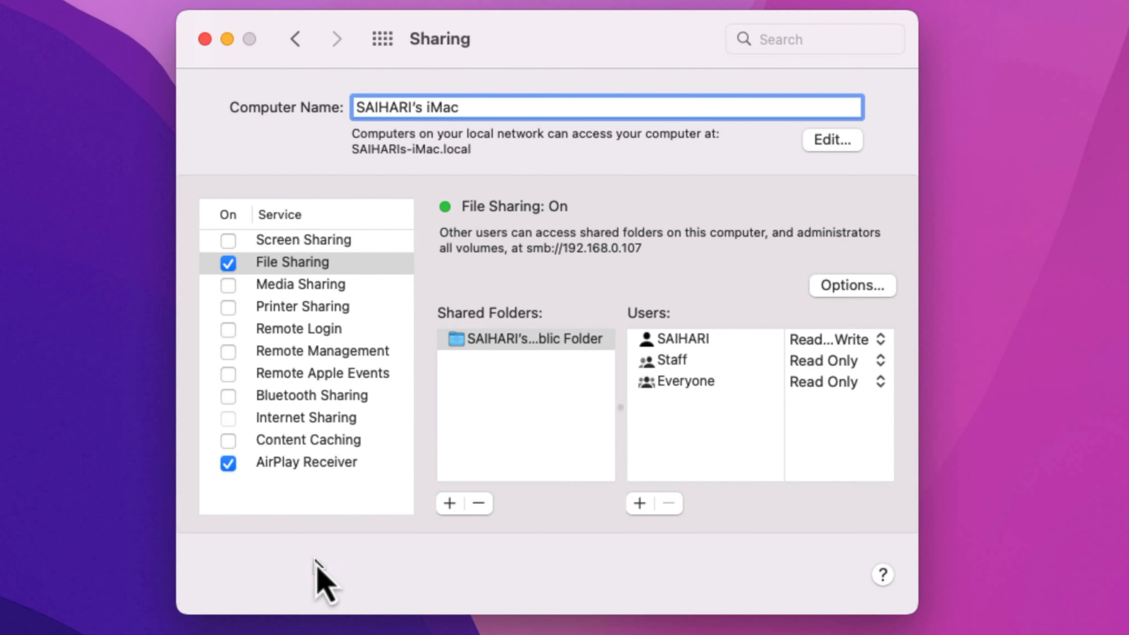
left_click(448, 504)
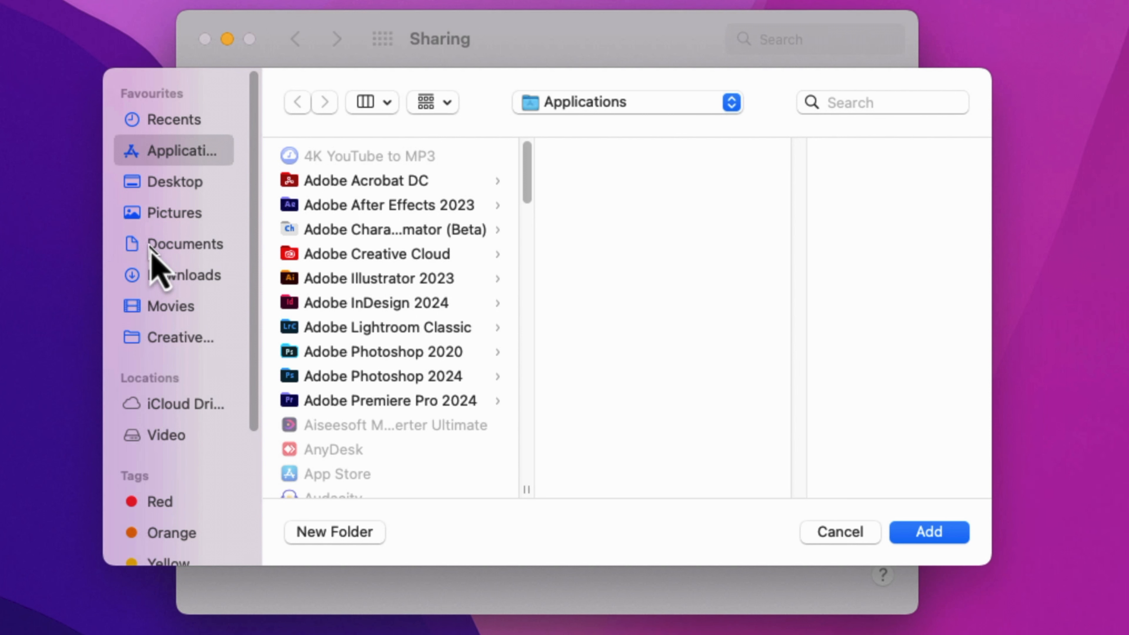
- Add Documents as a shared folder and select it to view its permissions
left_click(151, 249)
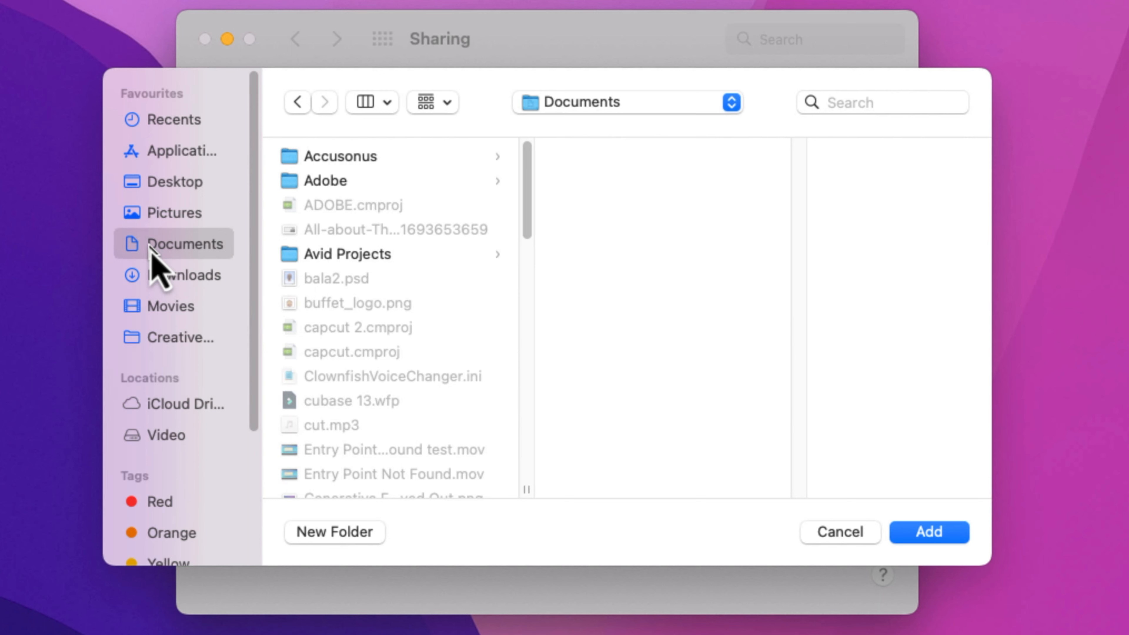
left_click(960, 531)
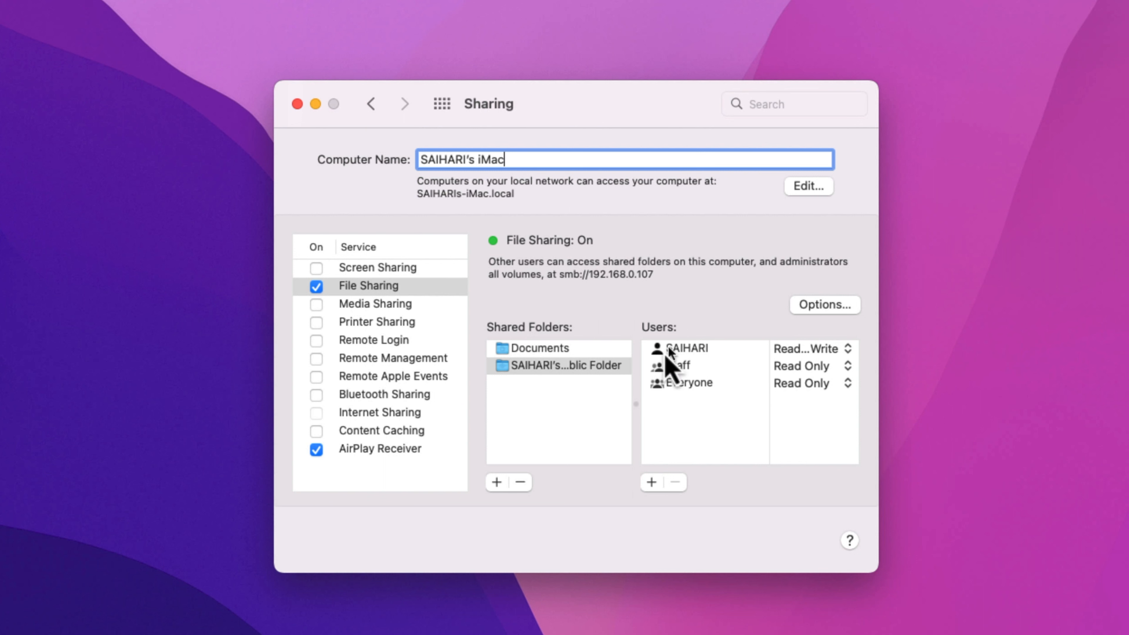
left_click(554, 350)
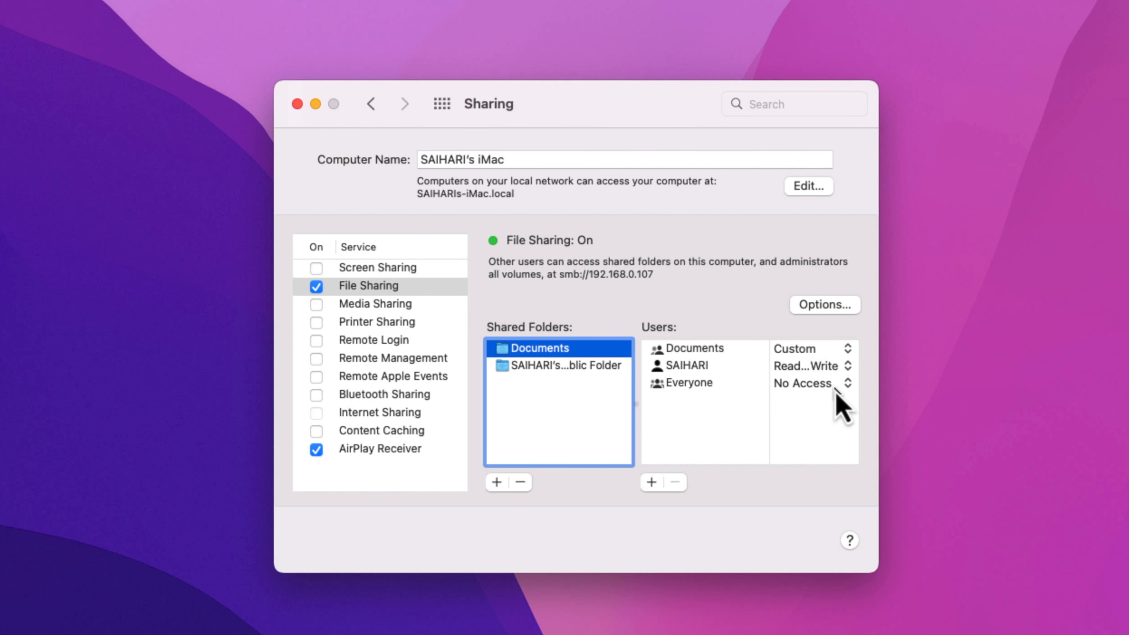
- Change Everyone's permission on the Documents share from No Access to Read & Write
left_click(651, 483)
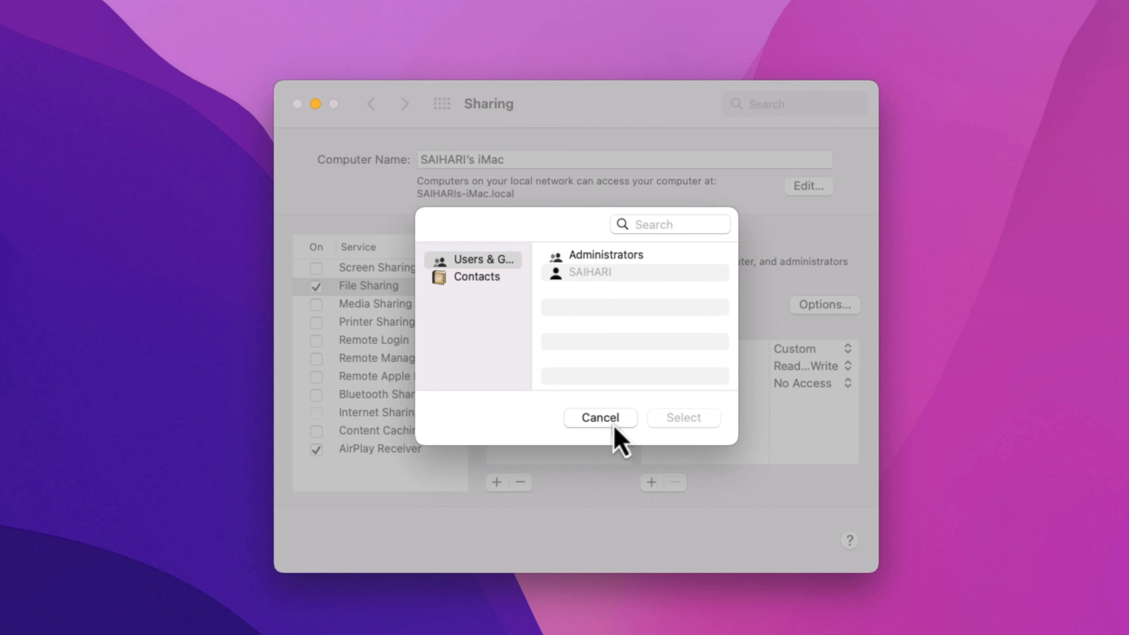
left_click(601, 418)
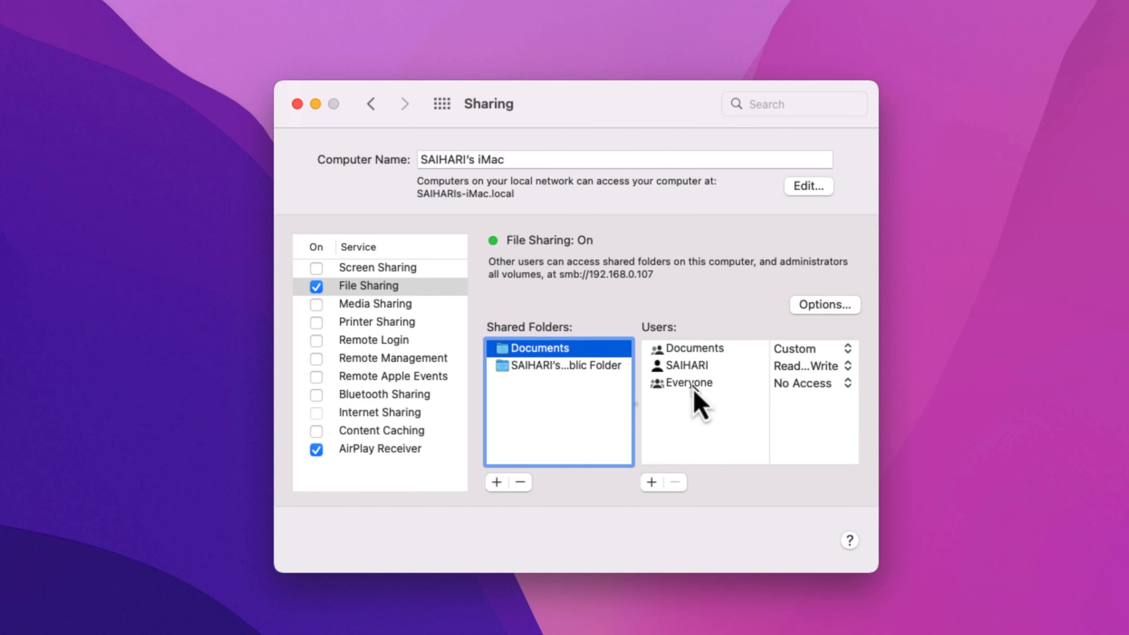
left_click(835, 388)
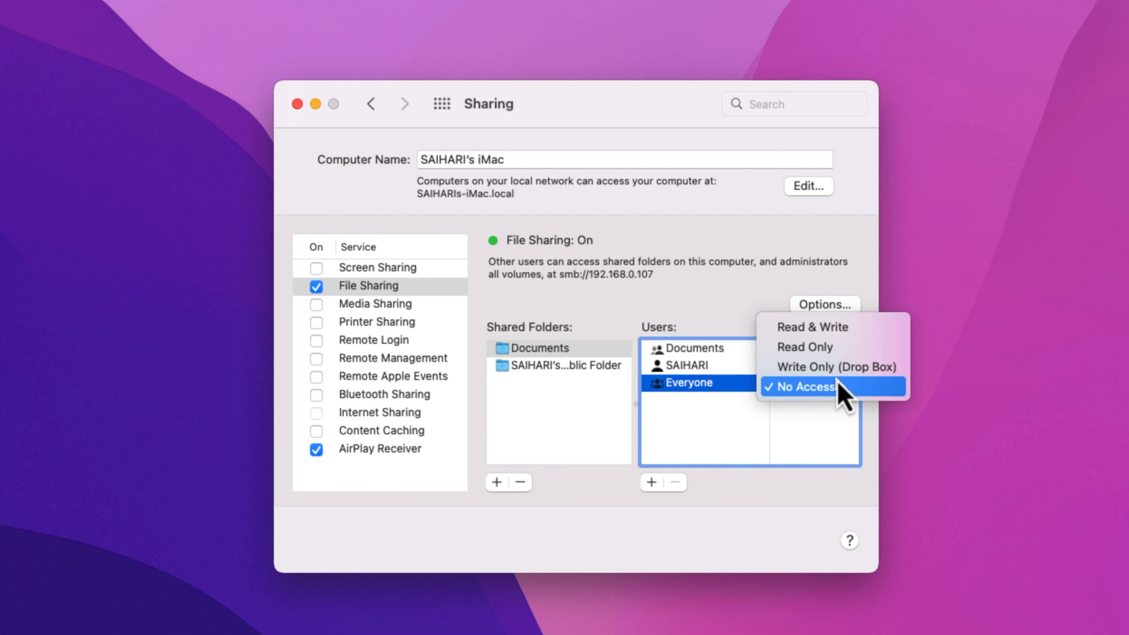
left_click(835, 321)
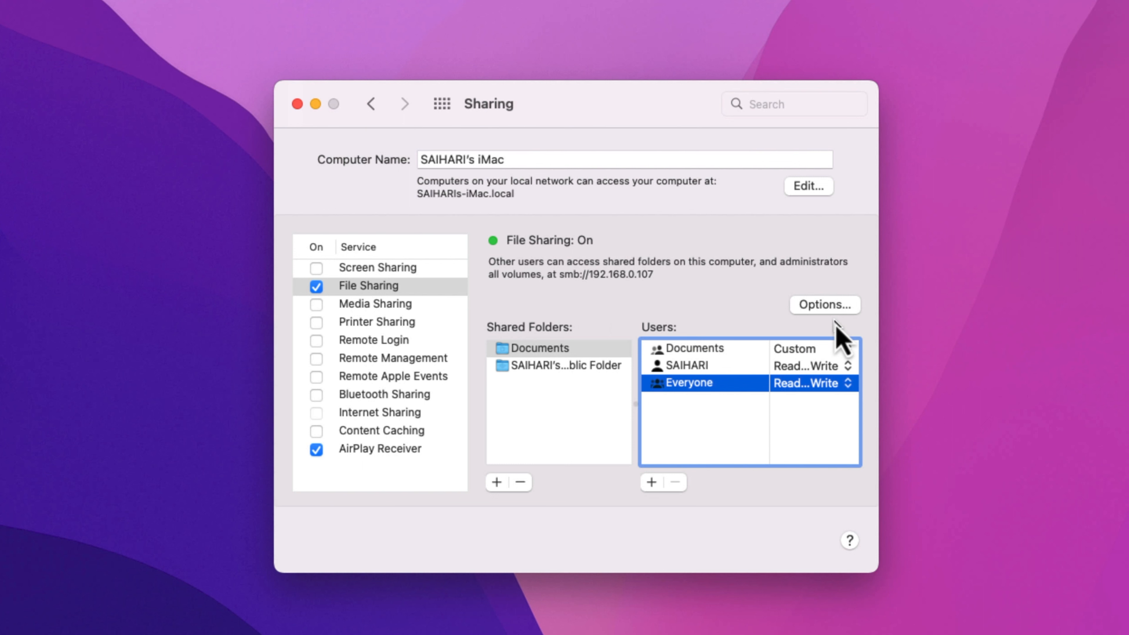
- Add the Downloads folder to the Shared Folders list
left_click(497, 484)
left_click(251, 299)
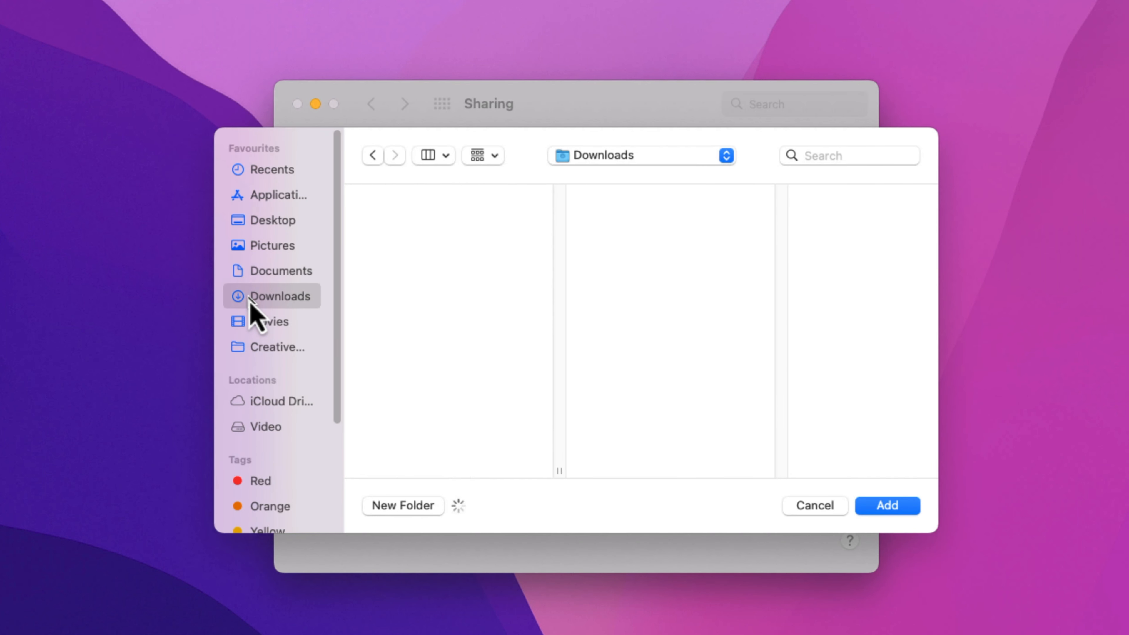
left_click(887, 508)
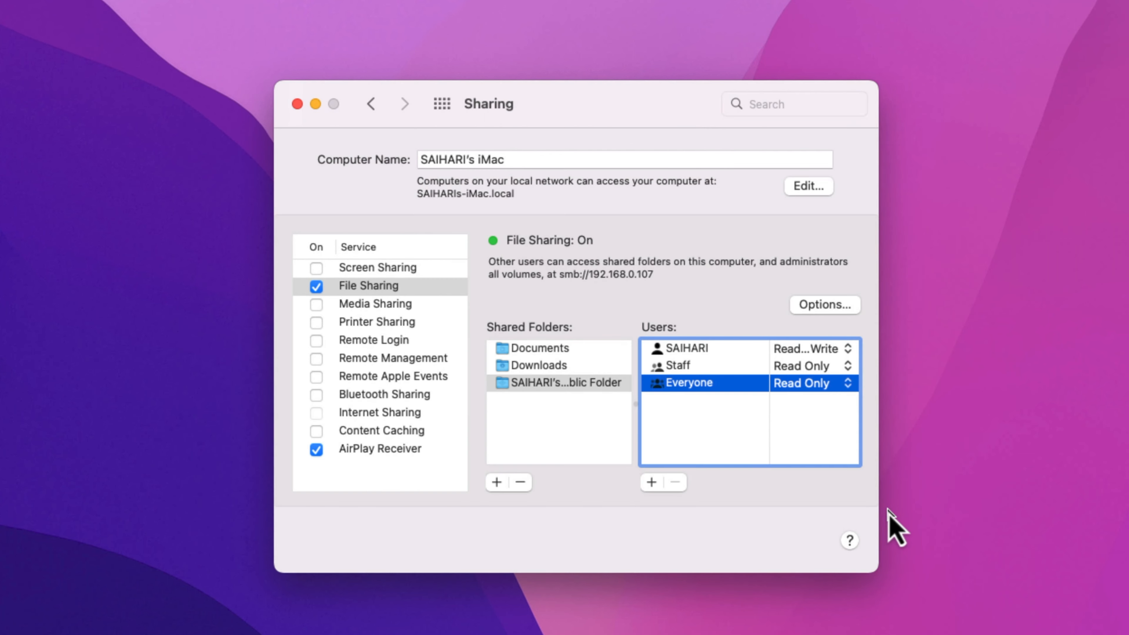
- Give Everyone Read & Write access to Downloads and bring up the sharing Options
left_click(510, 367)
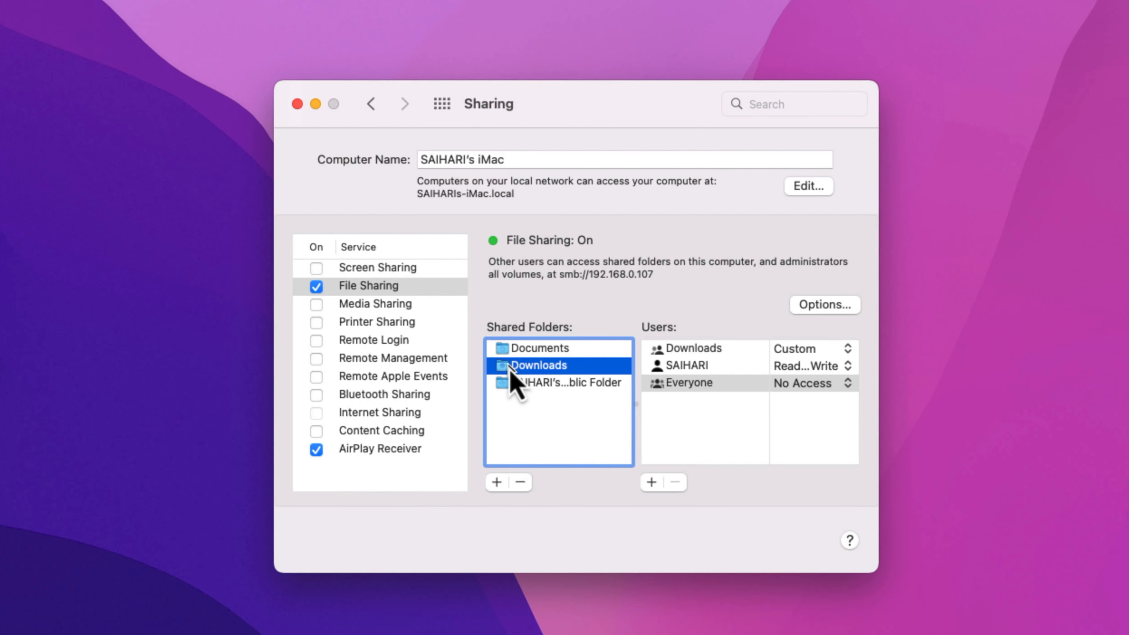
left_click(847, 384)
left_click(854, 330)
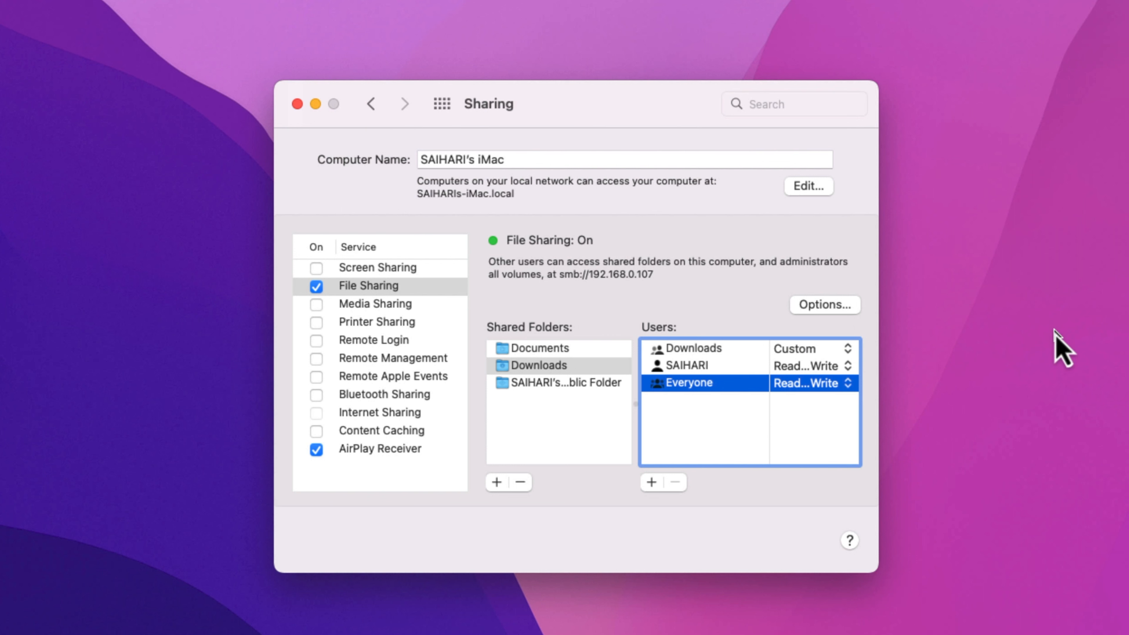
left_click(816, 307)
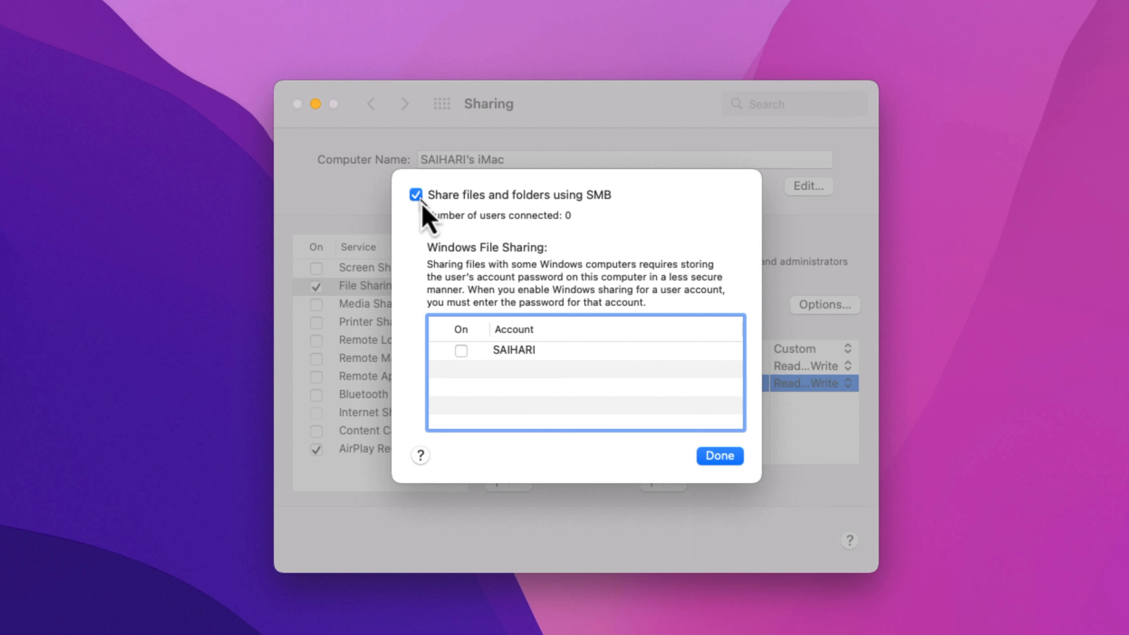
- Enable Windows SMB sharing for the user account, confirming with the account password, then go back
left_click(461, 351)
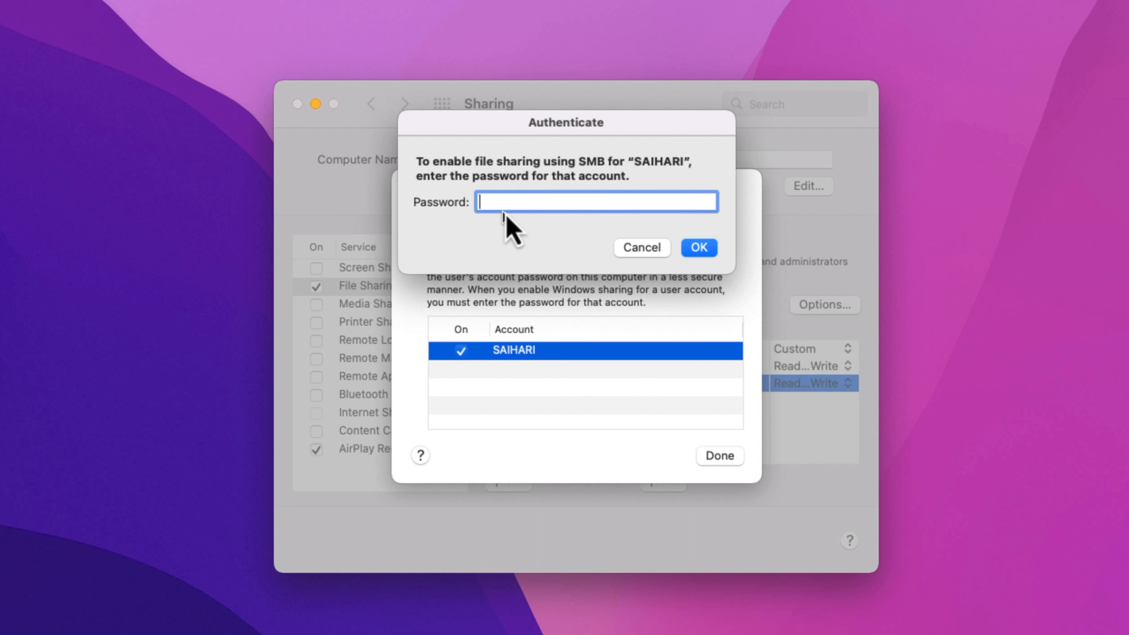
type("••••")
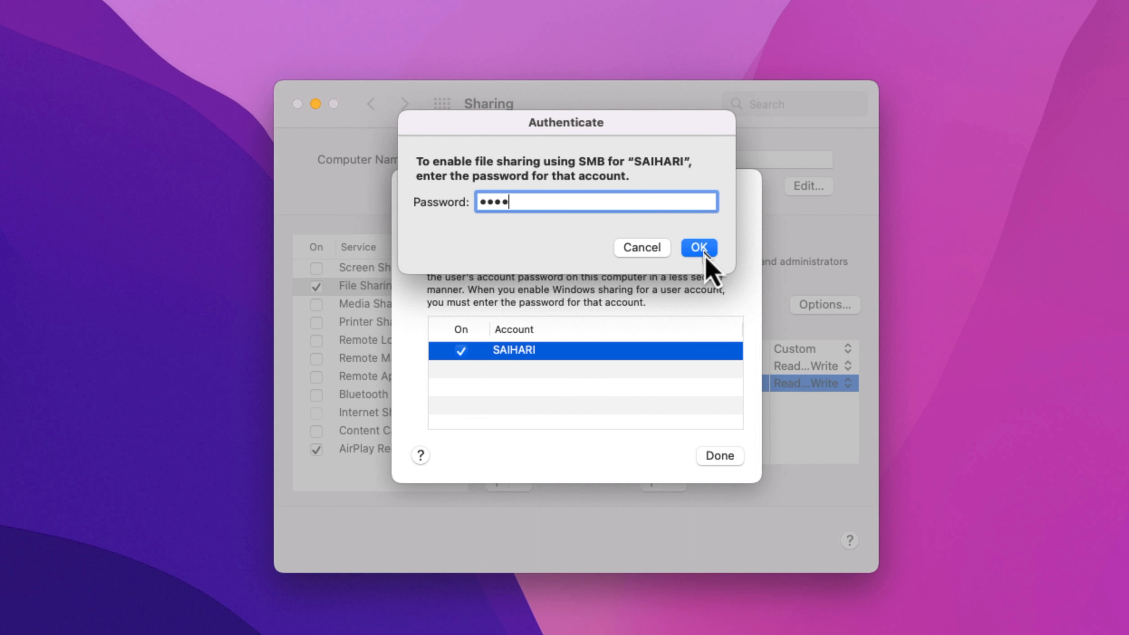
left_click(703, 247)
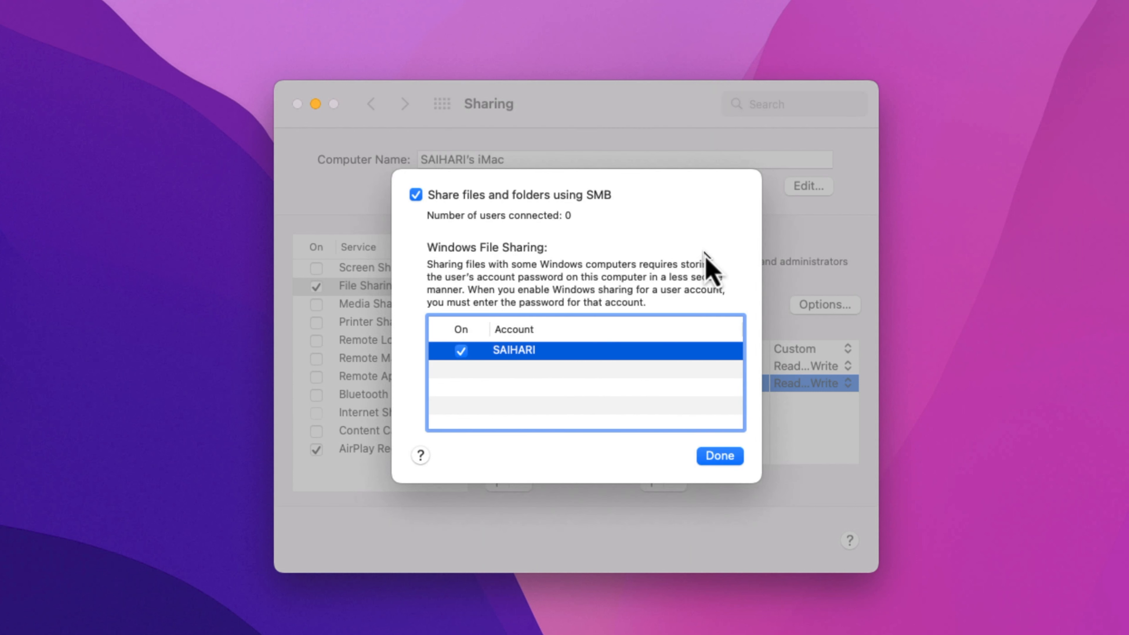
left_click(720, 455)
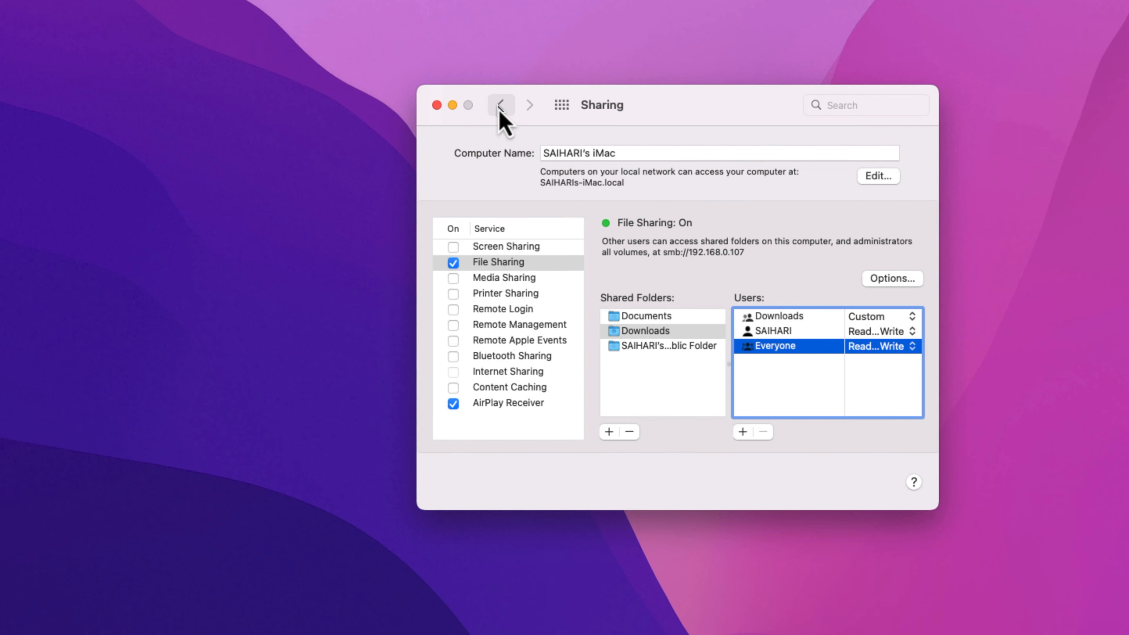
left_click(370, 103)
- Check the Wi-Fi IPv4 address 192.168.0.107 under Network > Advanced > TCP/IP, then close Network
left_click(520, 402)
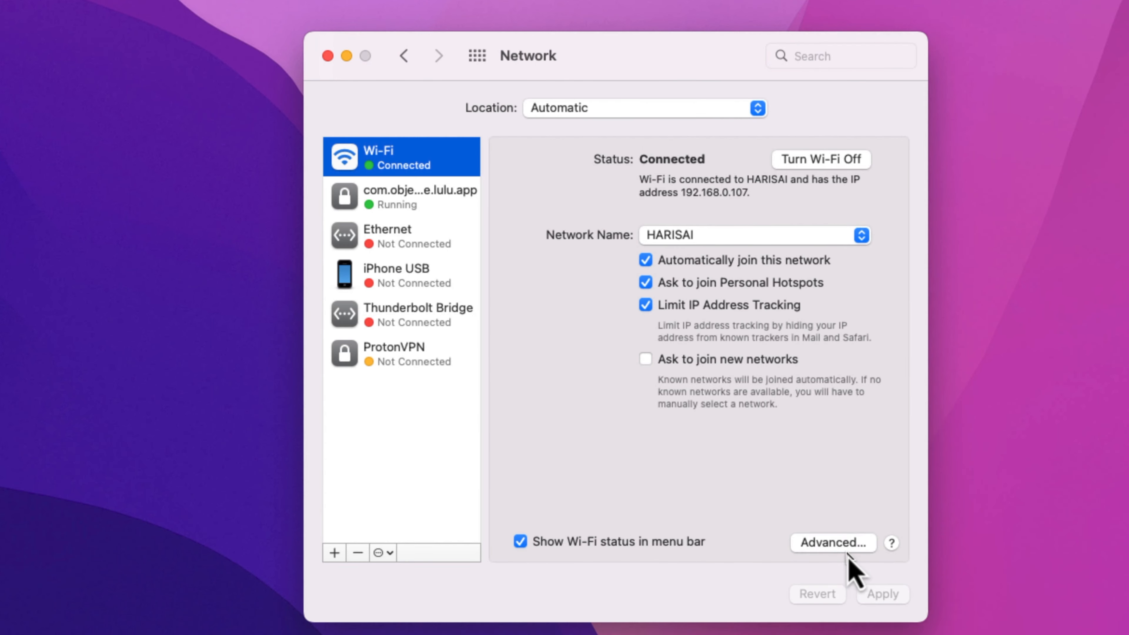
left_click(859, 512)
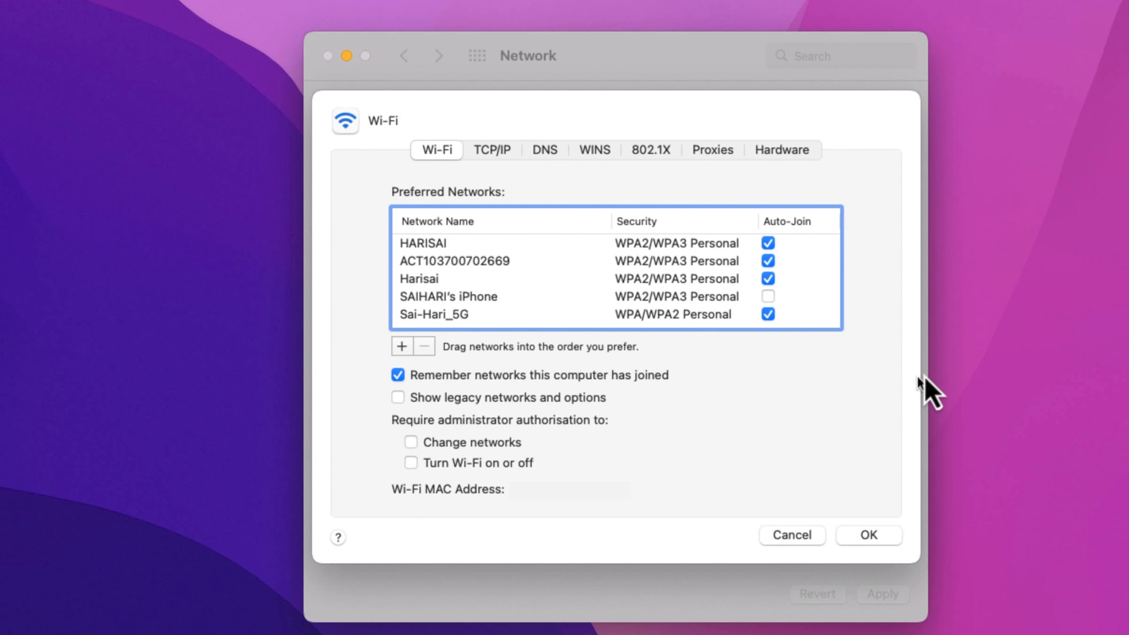
left_click(491, 150)
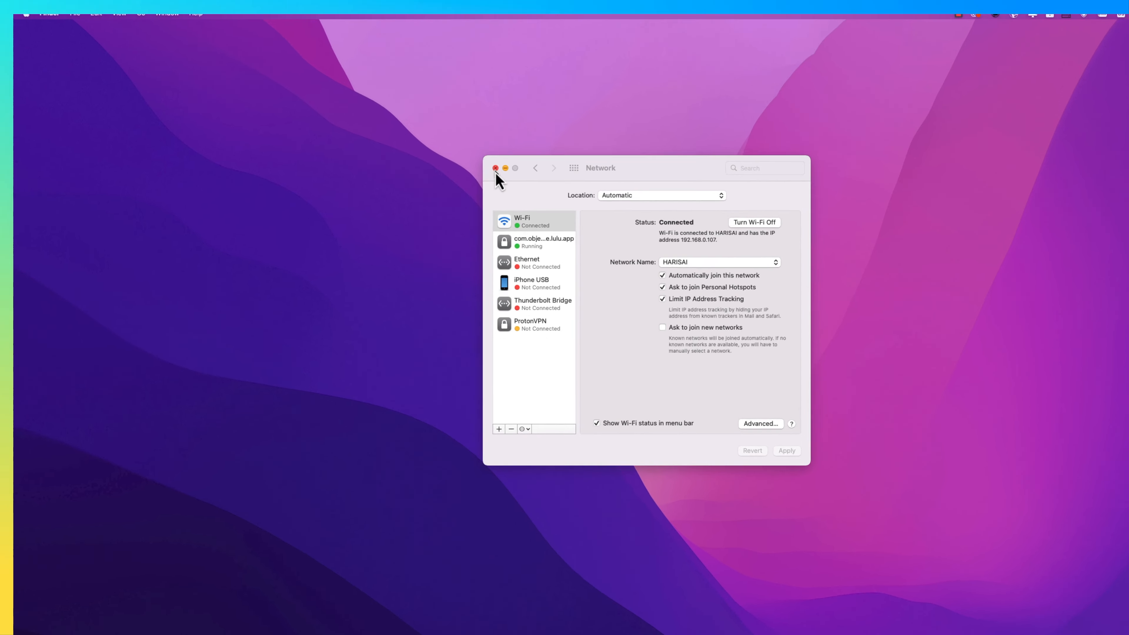
left_click(495, 169)
- Launch Terminal through Spotlight Search
key("super+space")
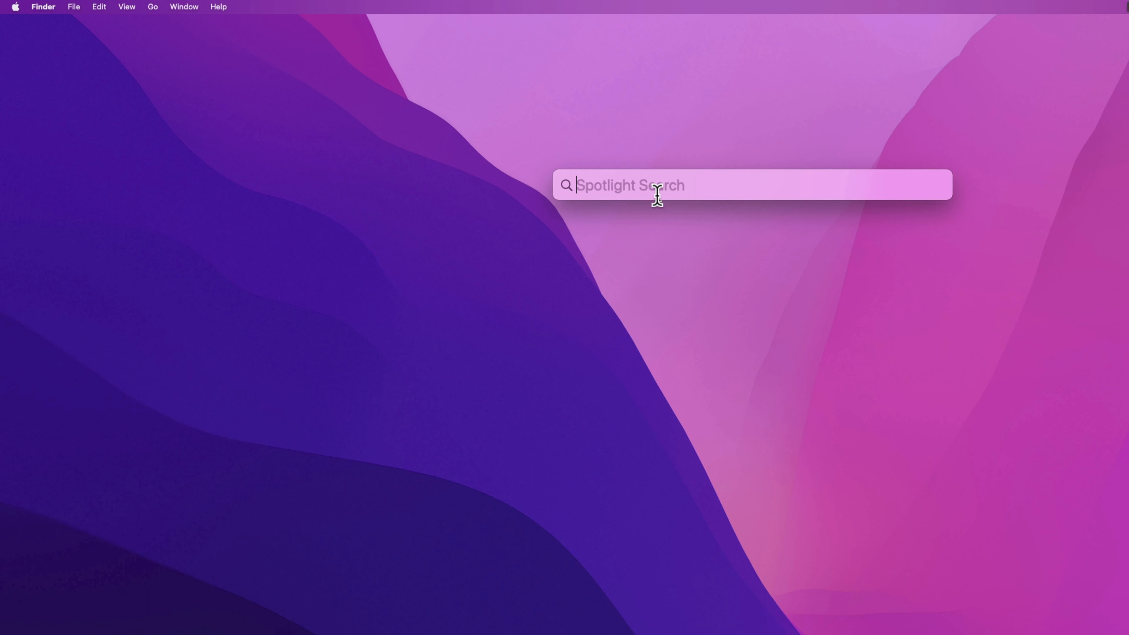
type("tr")
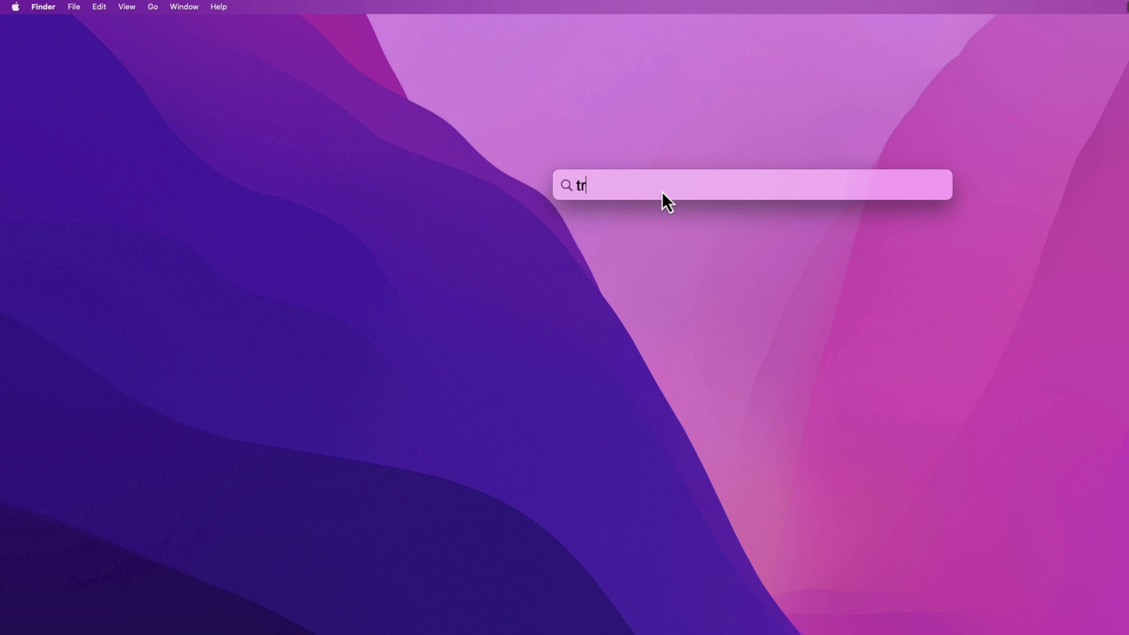
key("BackSpace")
key("BackSpace")
type("er")
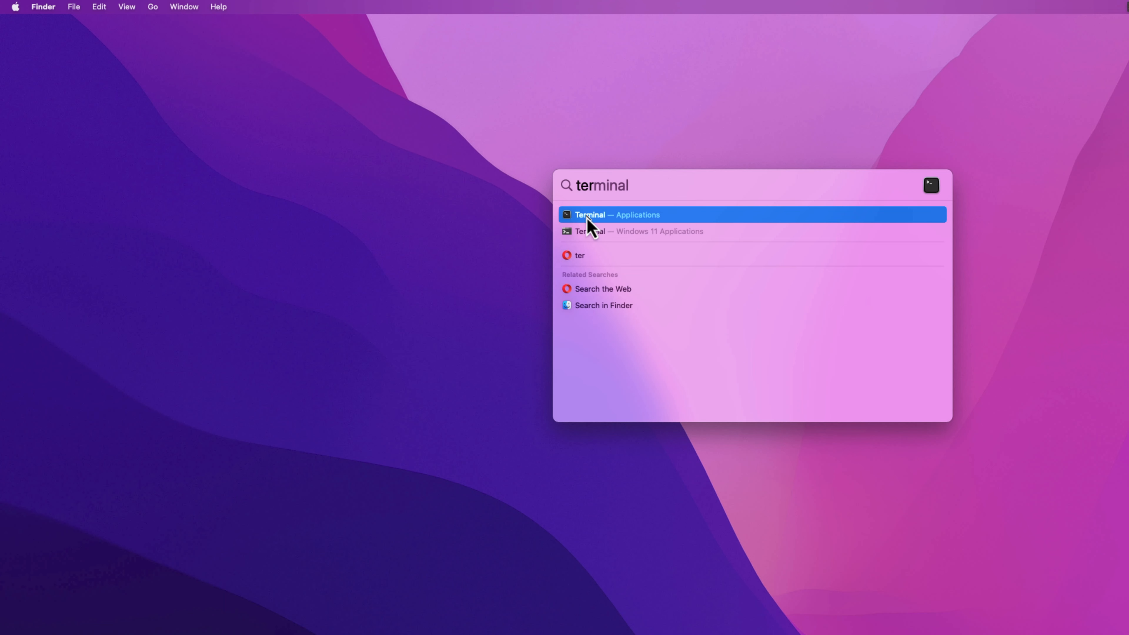
left_click(587, 215)
- Run whoami and select the printed account user name
type("w")
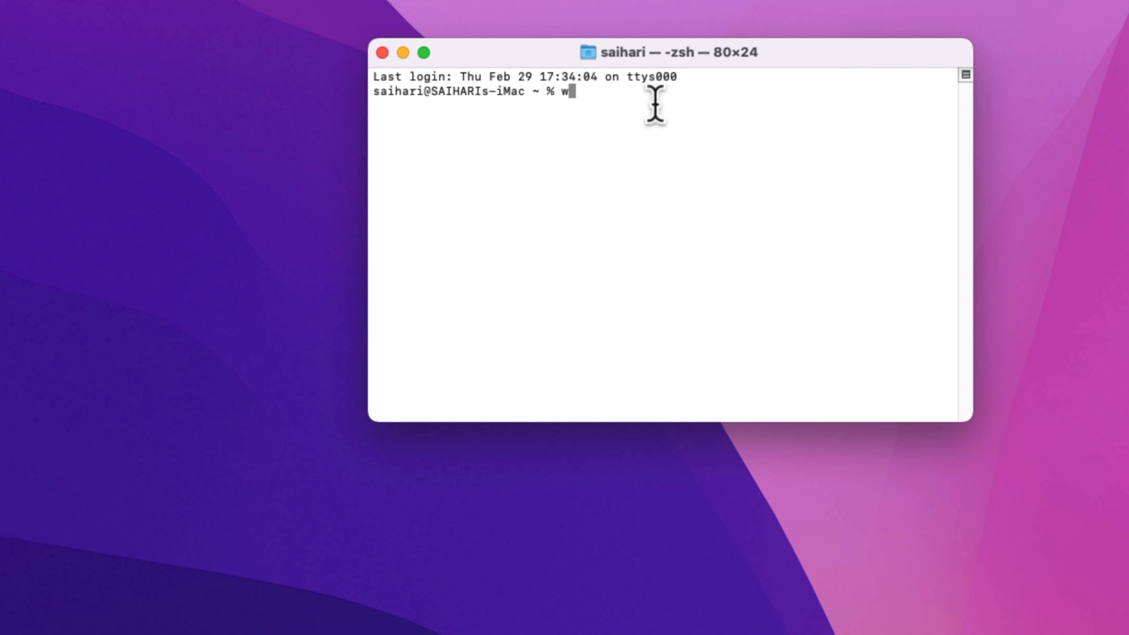
type("hoami")
key("Return")
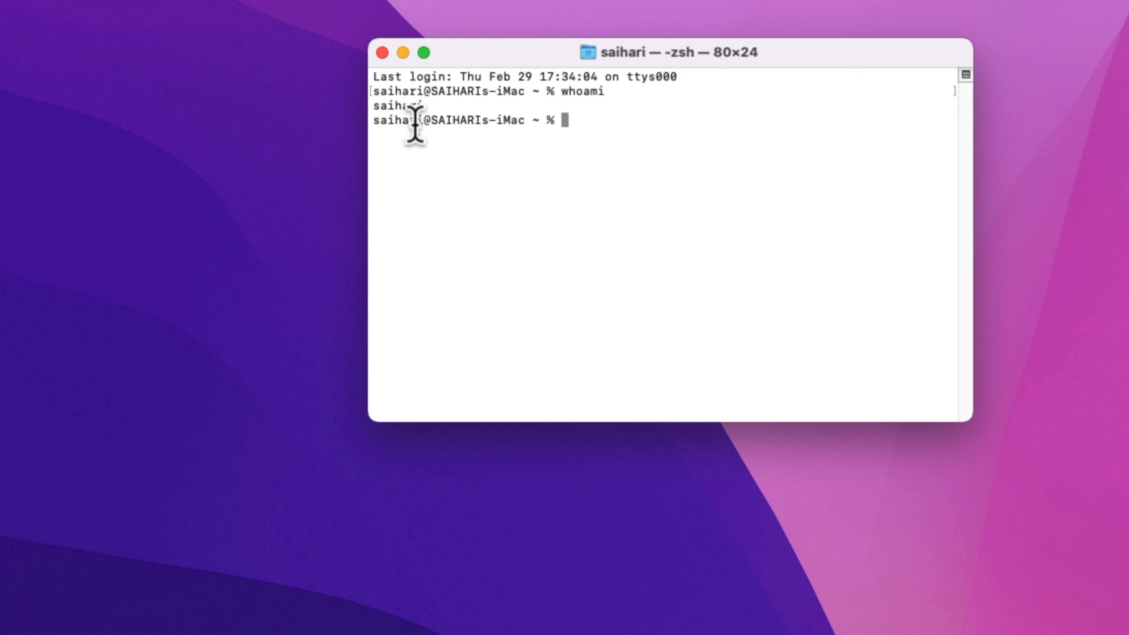
double_click(418, 107)
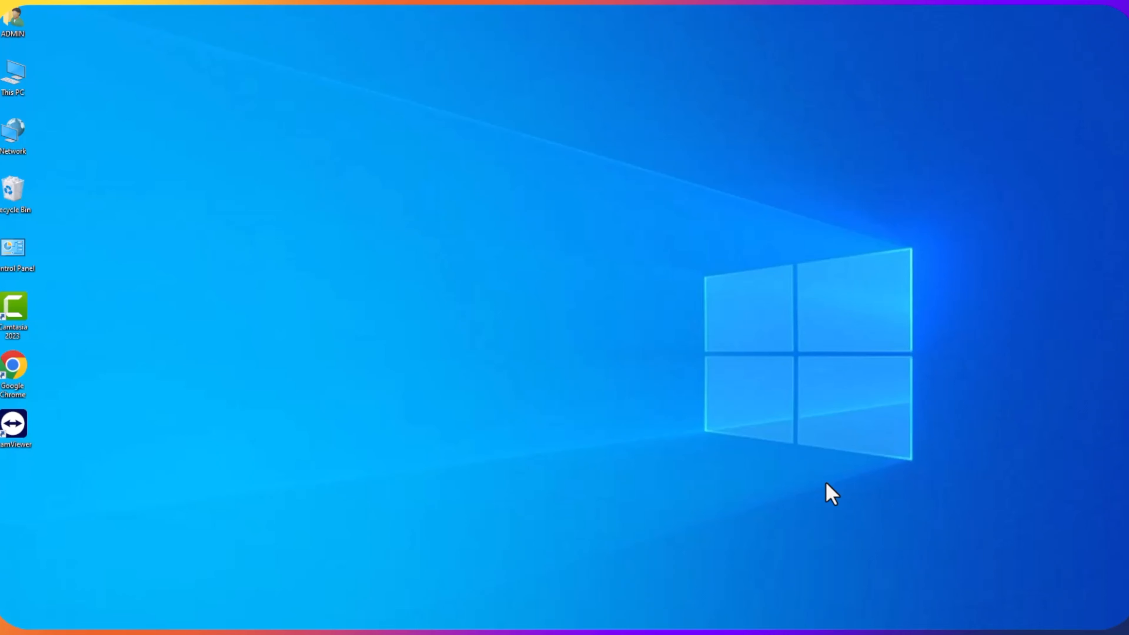
- Open Windows Settings from Start, skip the Microsoft account banner, and go to Network & Internet
mouse_move(1125, 60)
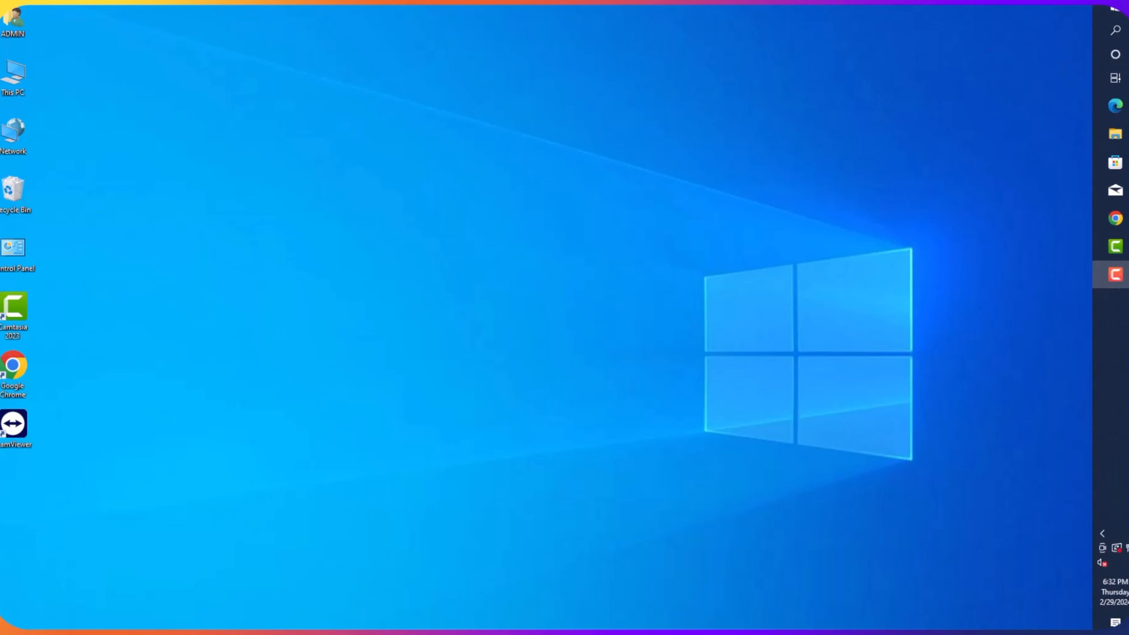
left_click(1116, 10)
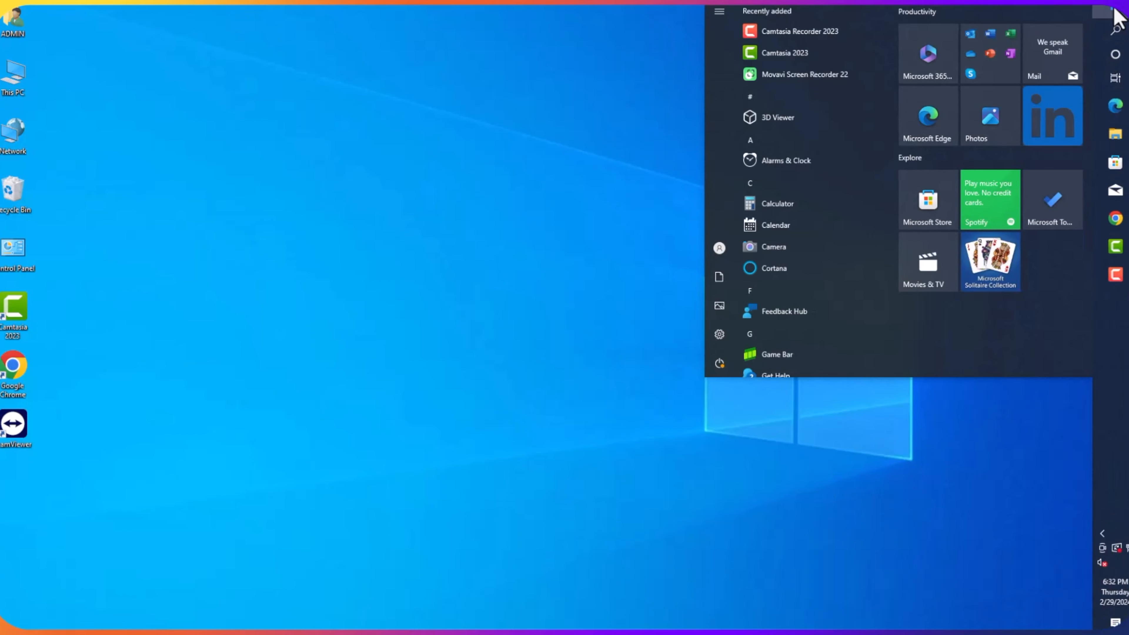
left_click(720, 334)
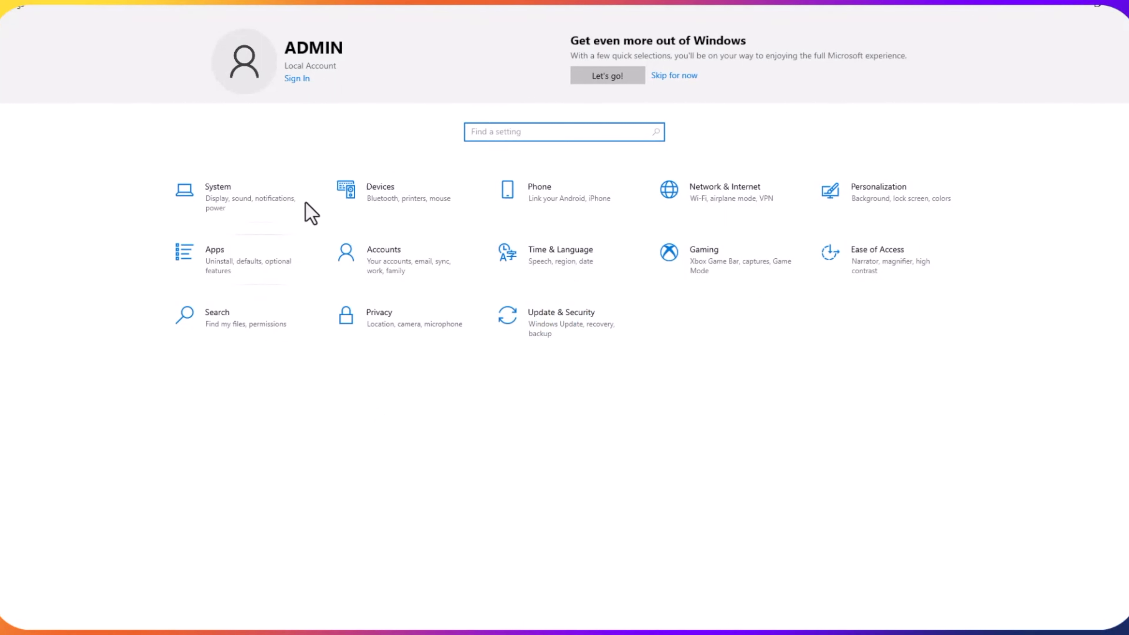
left_click(662, 75)
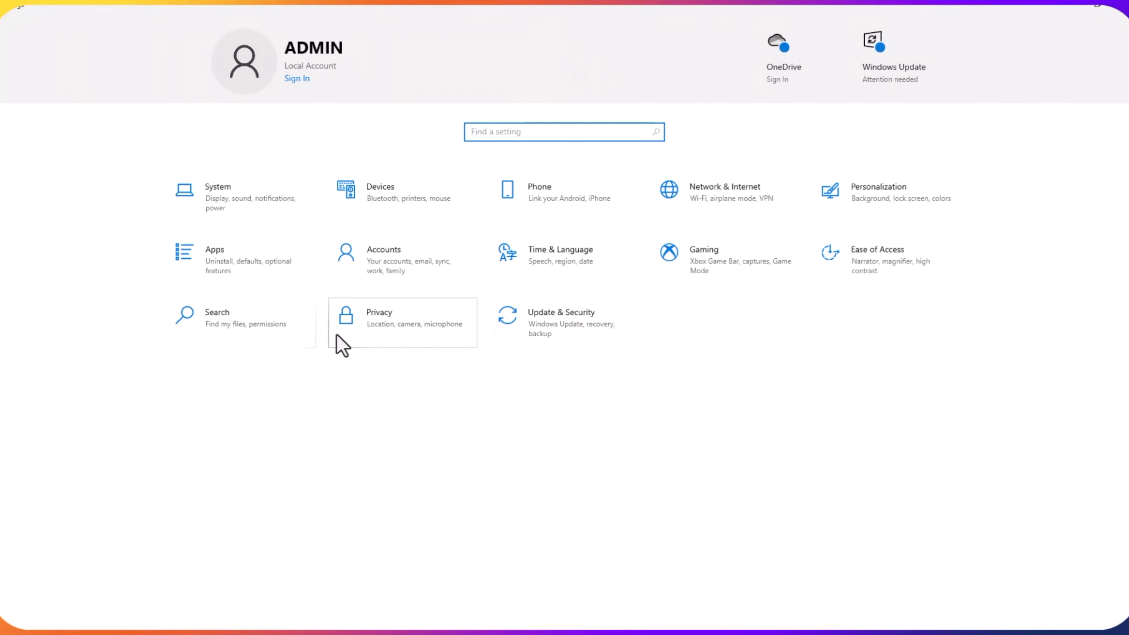
left_click(705, 194)
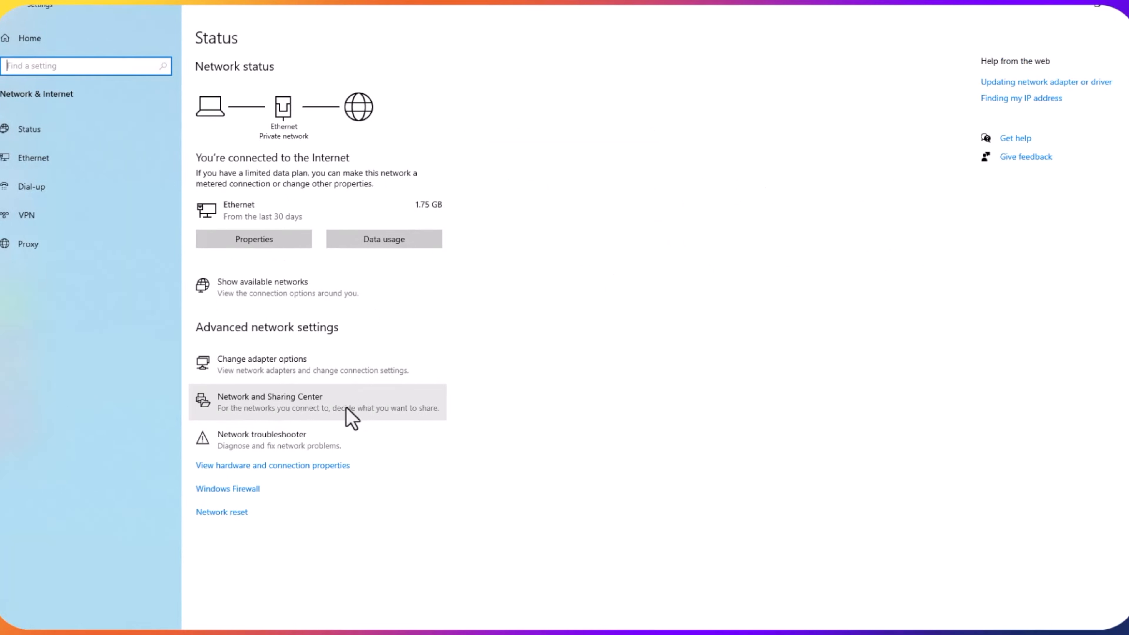
- Open the Network and Sharing Center from the Status page and maximize its window
left_click(253, 400)
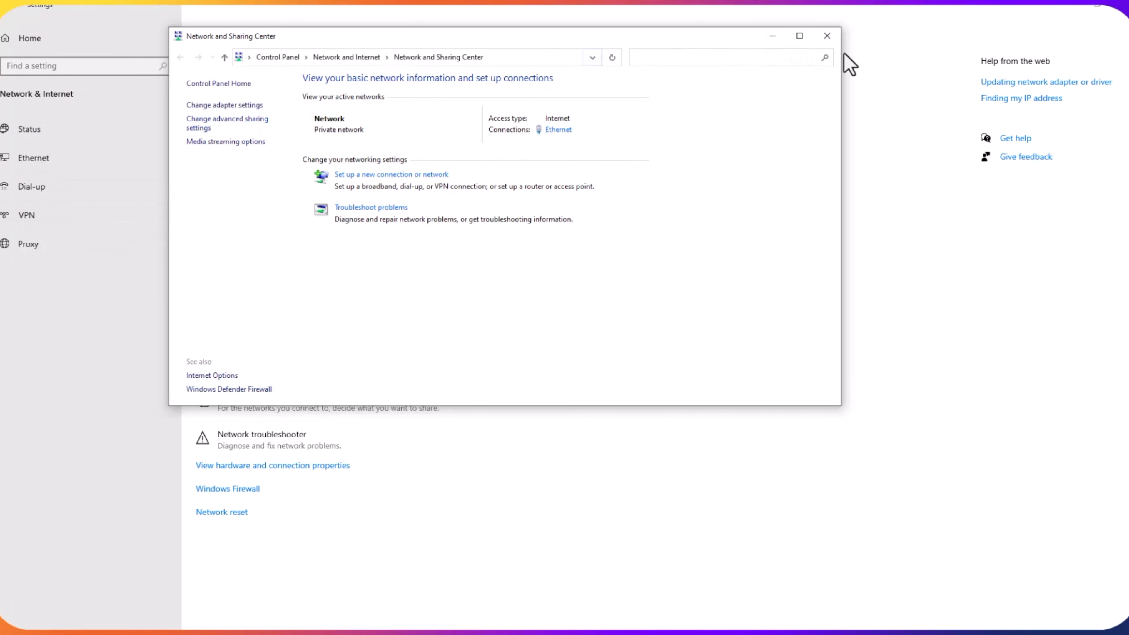
left_click(799, 36)
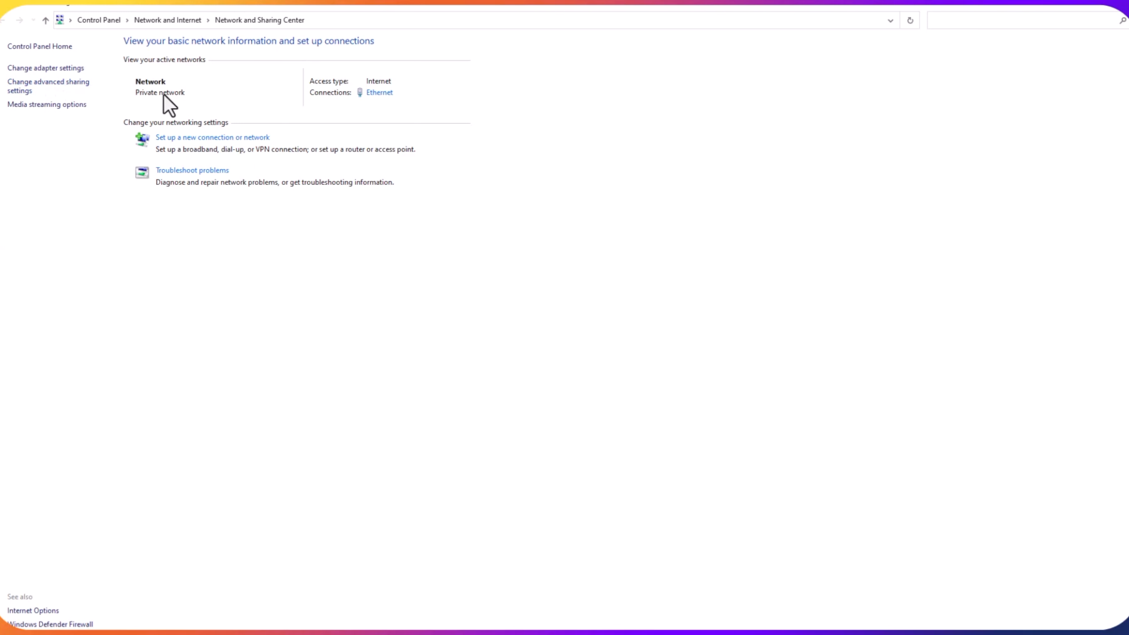
- Turn on file and printer sharing for the Private network profile, then open This PC
left_click(49, 89)
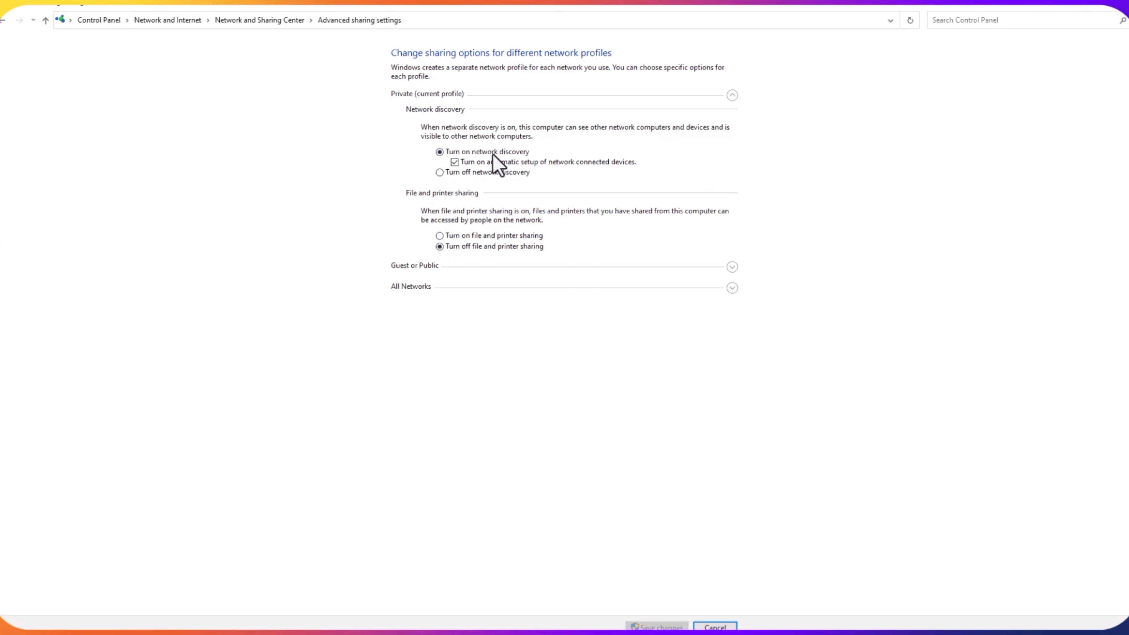
left_click(439, 236)
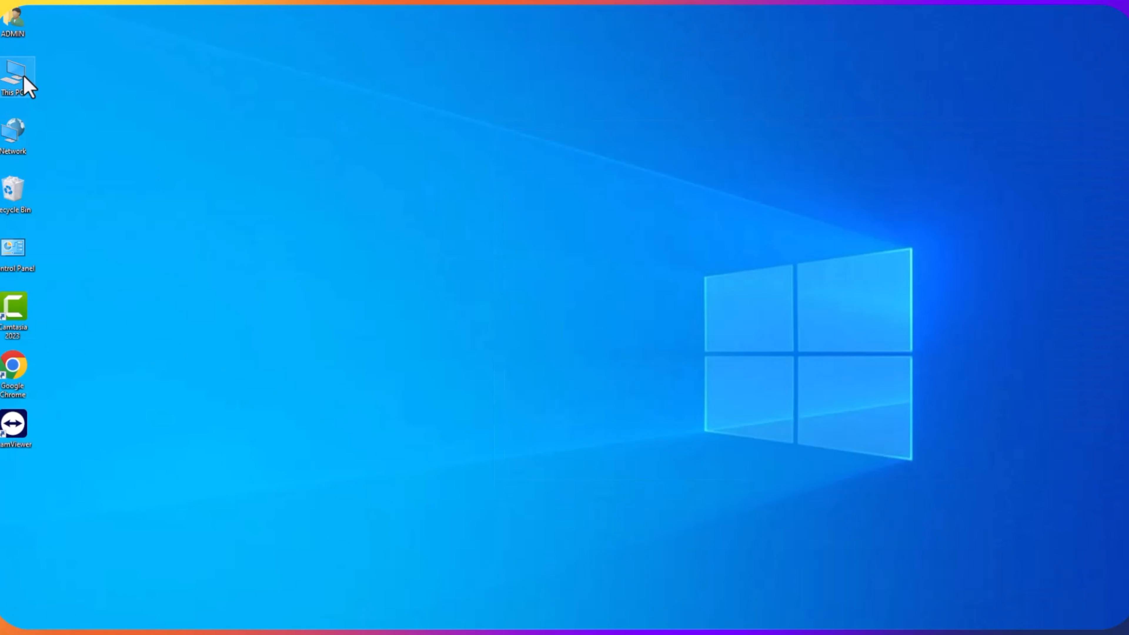
double_click(18, 75)
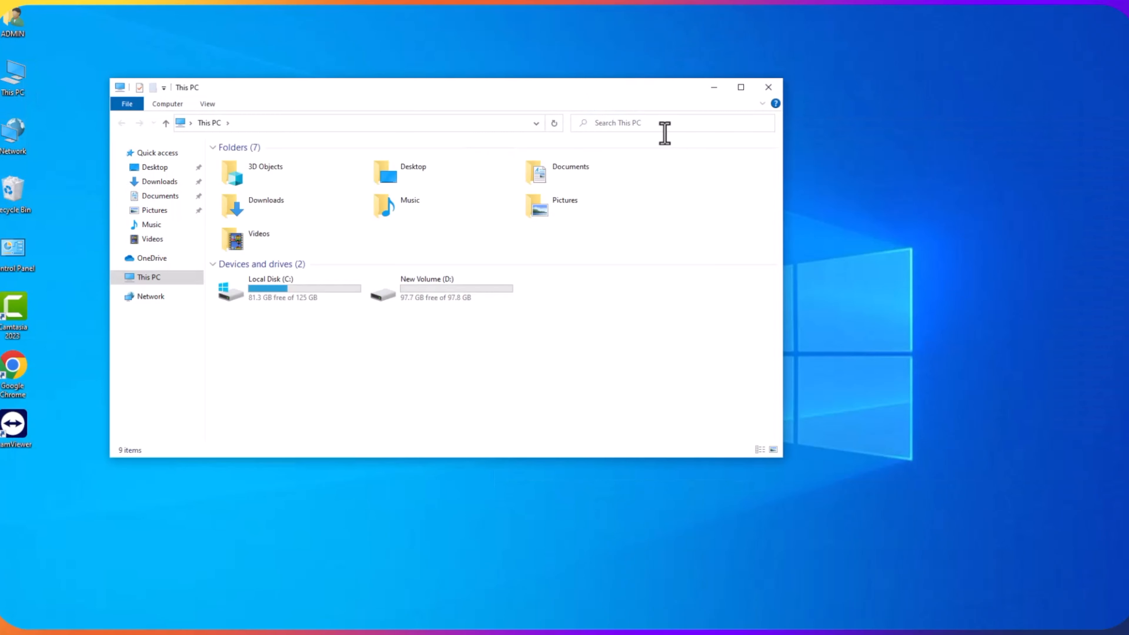
- Maximize This PC and launch the Add Network Location wizard past its welcome page
left_click(741, 87)
right_click(306, 275)
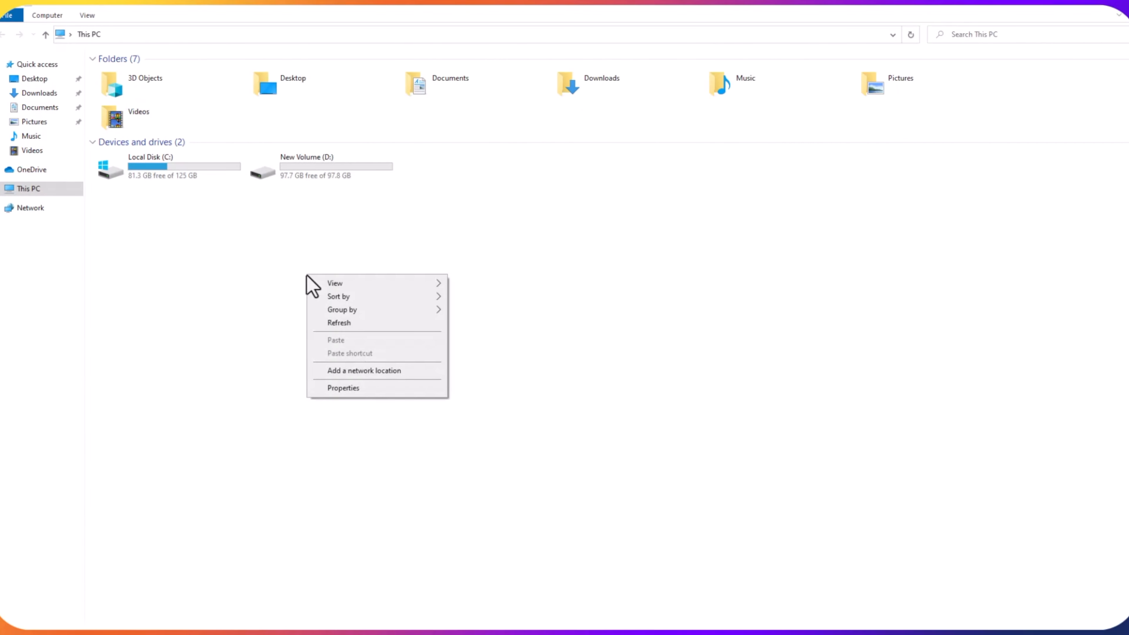
left_click(363, 371)
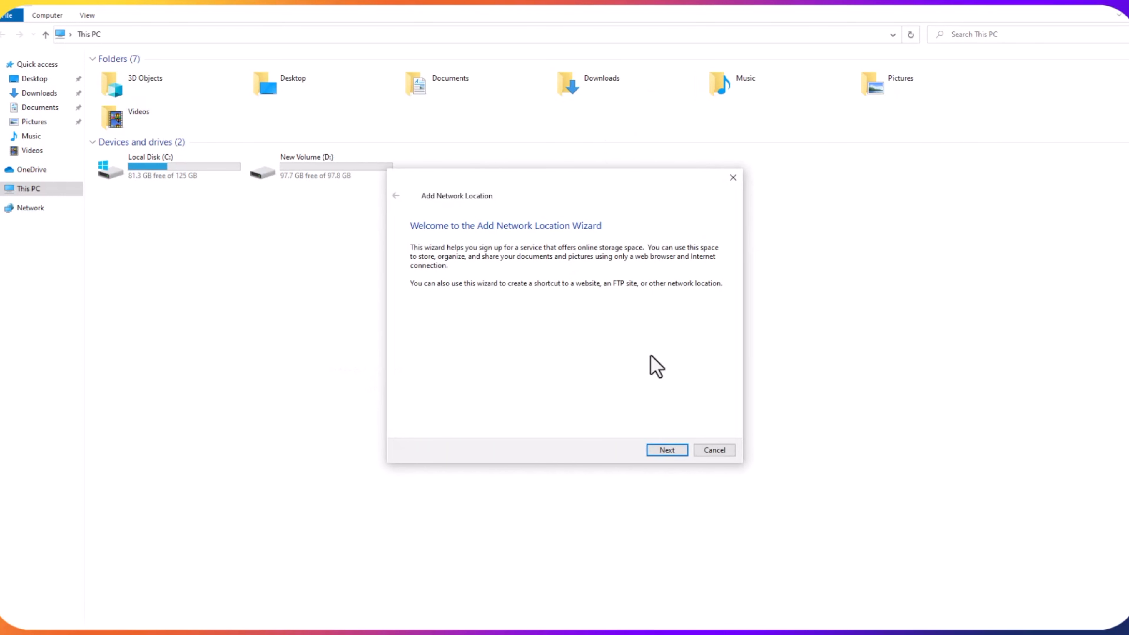
left_click(747, 450)
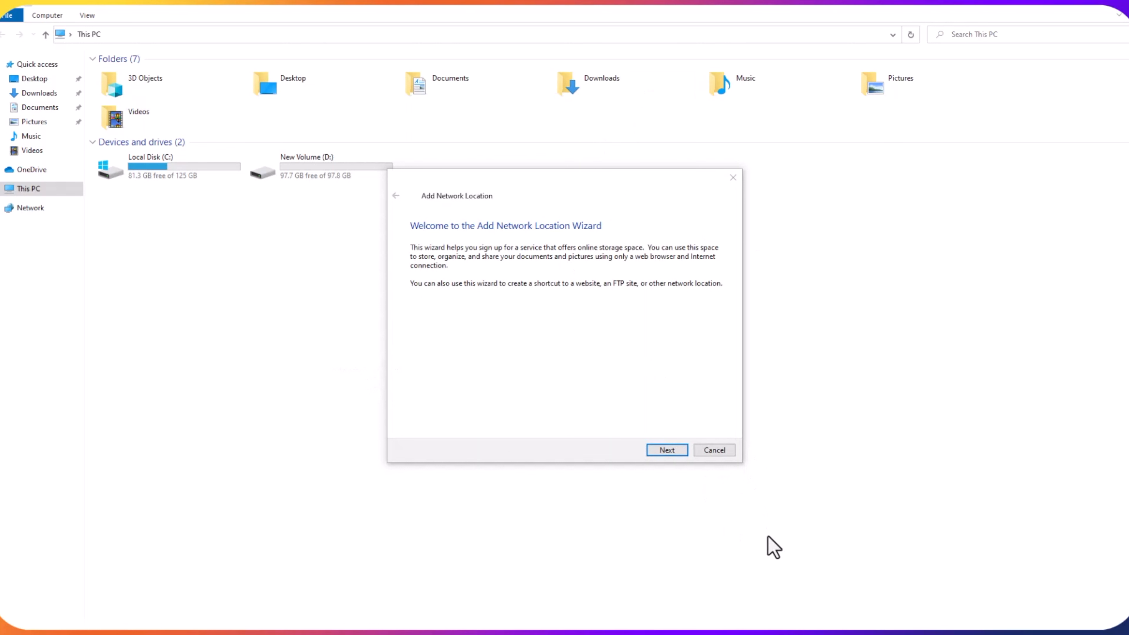
left_click(667, 450)
- Choose a custom network location with the address \\192.168.0.107\Documents
left_click(460, 255)
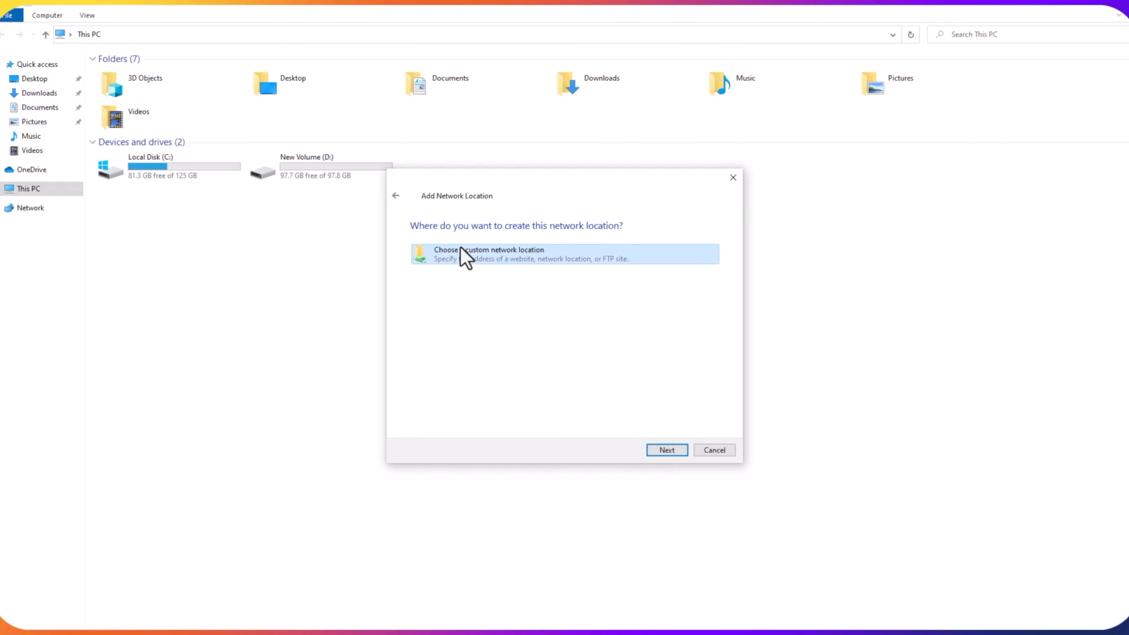
left_click(661, 453)
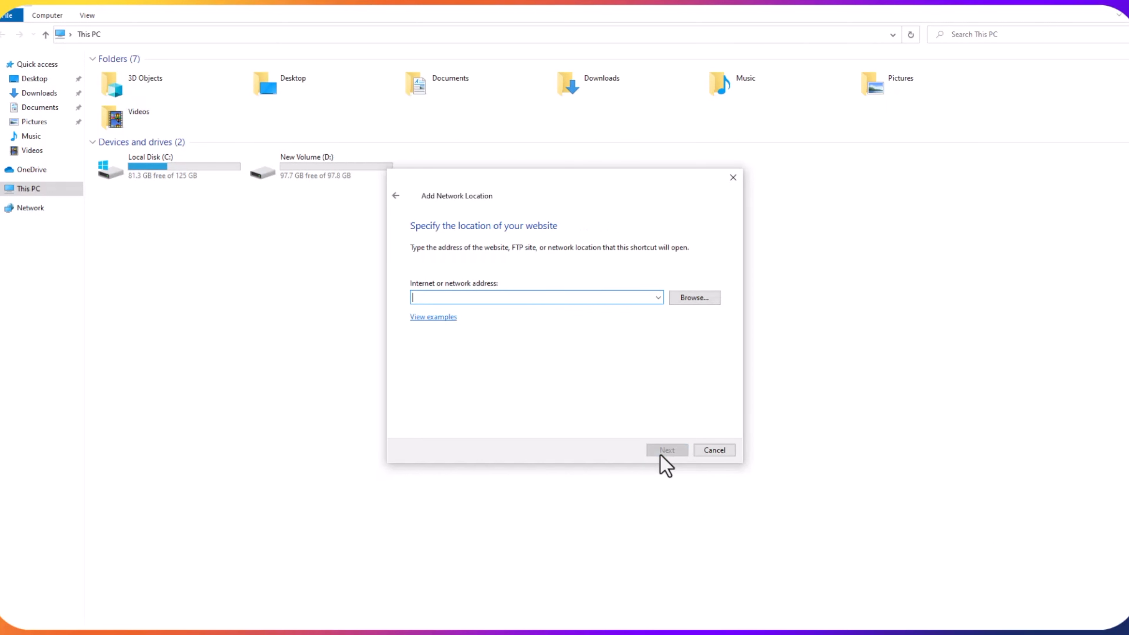
type("\\\\")
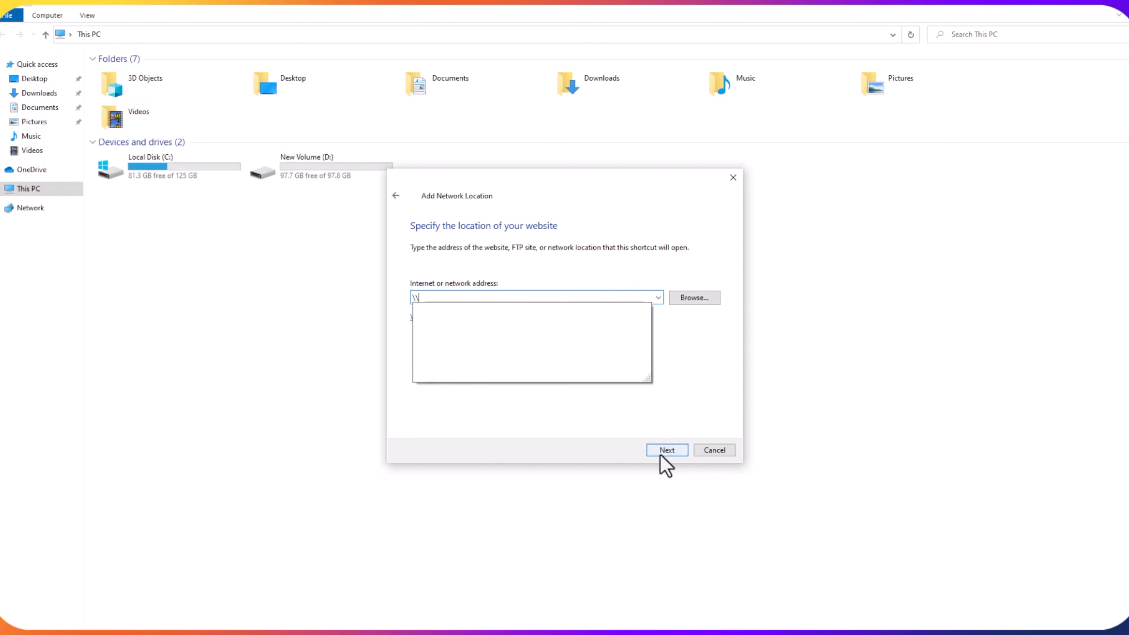
type("192.168.0.107\\Documents")
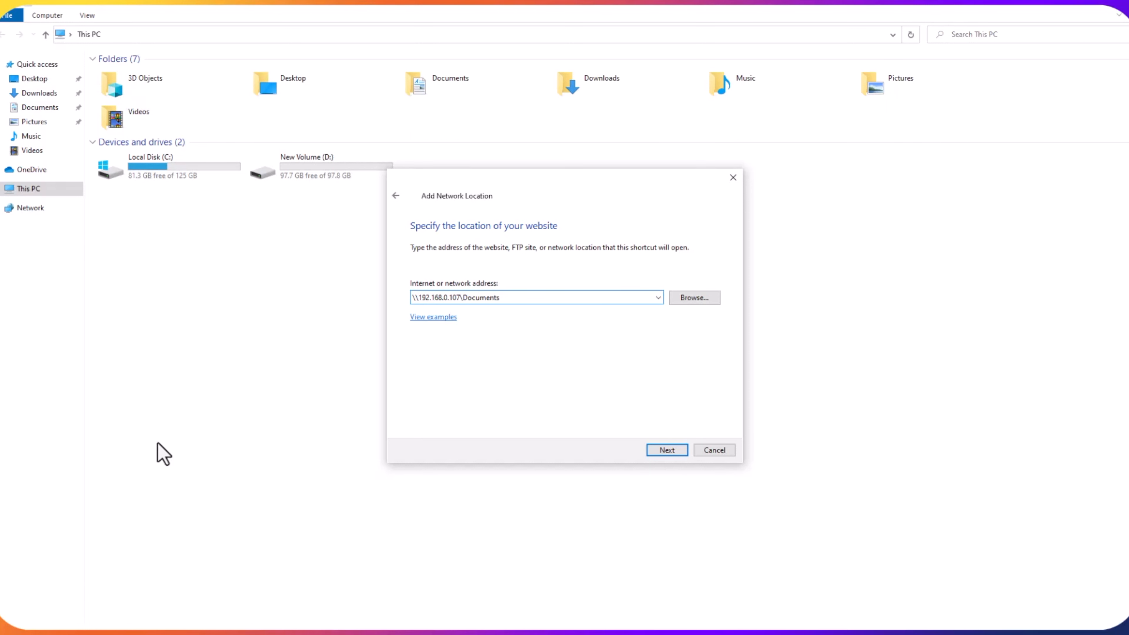
left_click(665, 450)
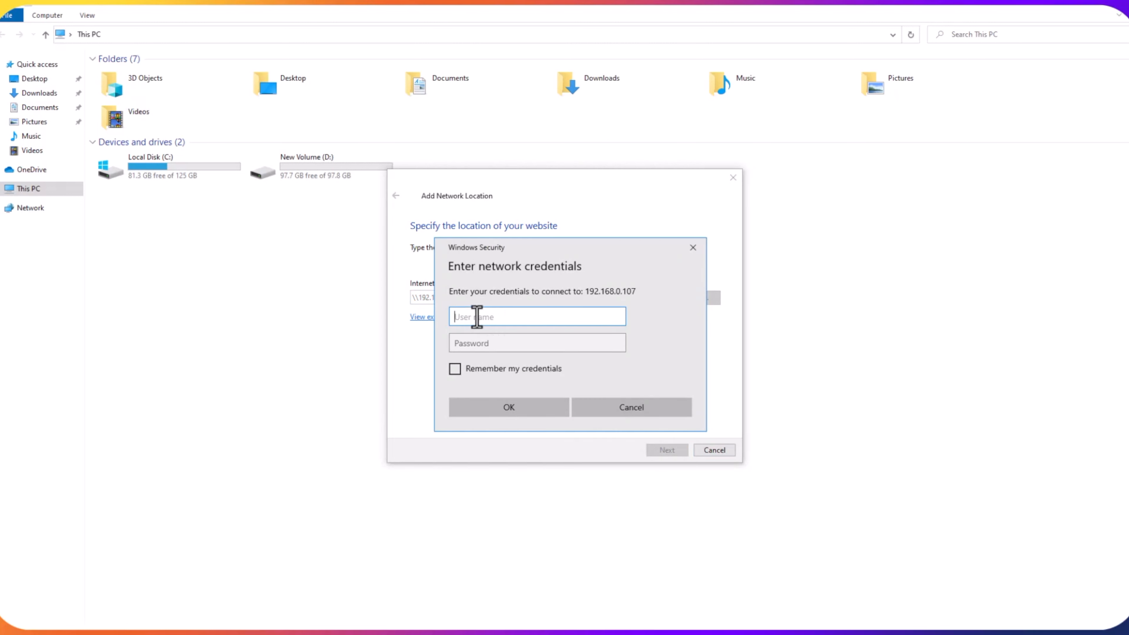
- Sign in to 192.168.0.107 with the Mac account's username and password, remembering the credentials
type("saihari")
left_click(455, 369)
left_click(466, 344)
type("1234")
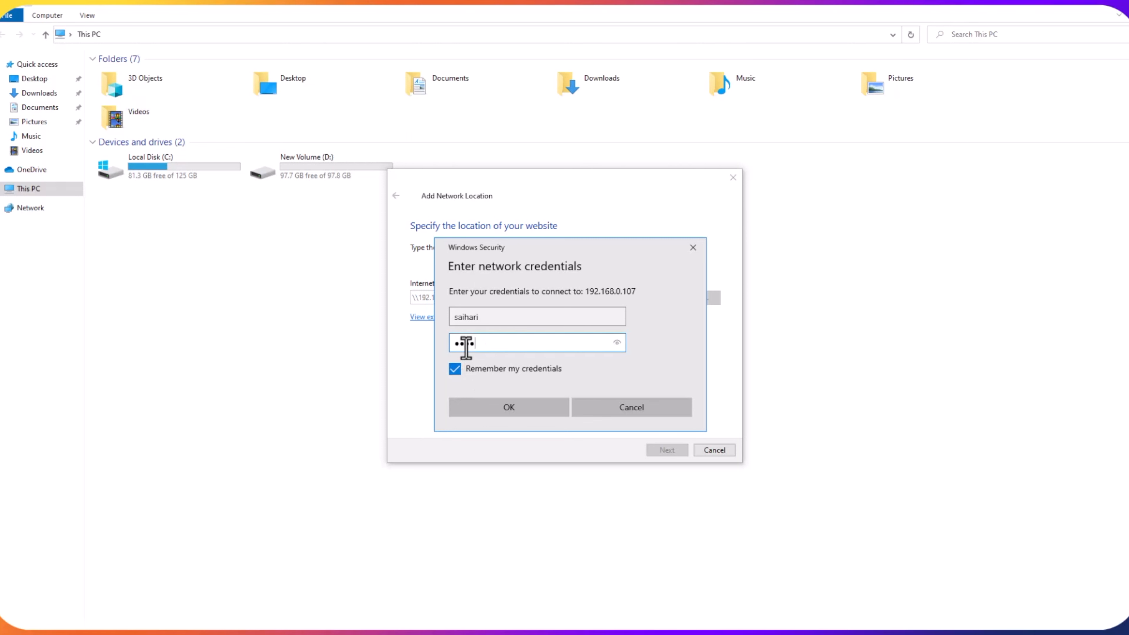
left_click(509, 407)
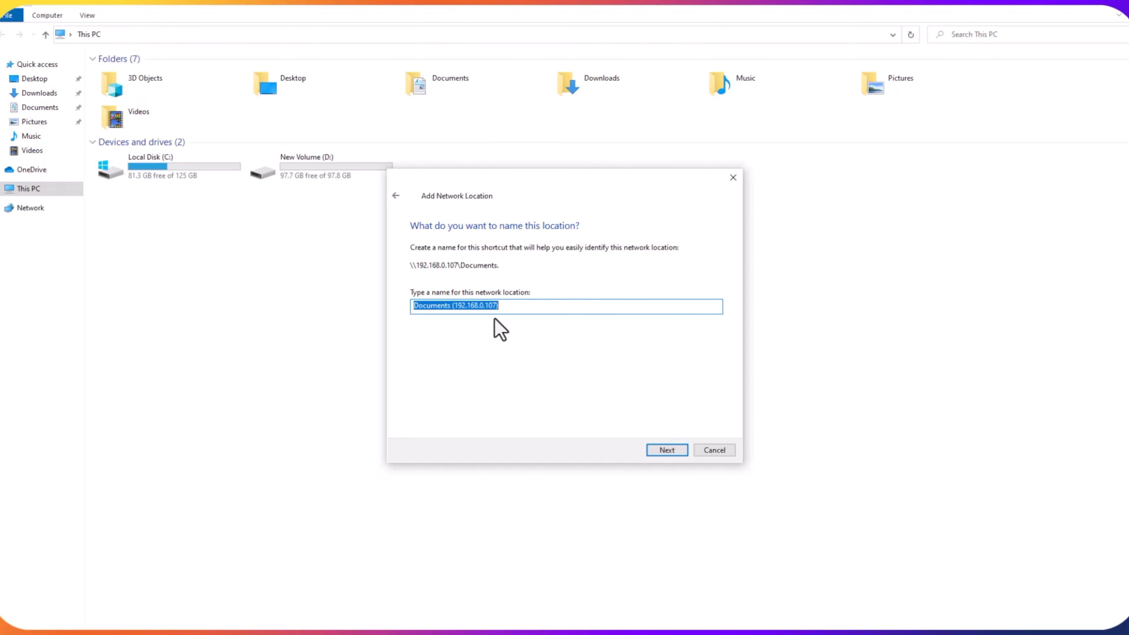
- Rename the location from 'Documents (192.168.0.107)' to 'mac Documents' and create it
left_click(413, 306)
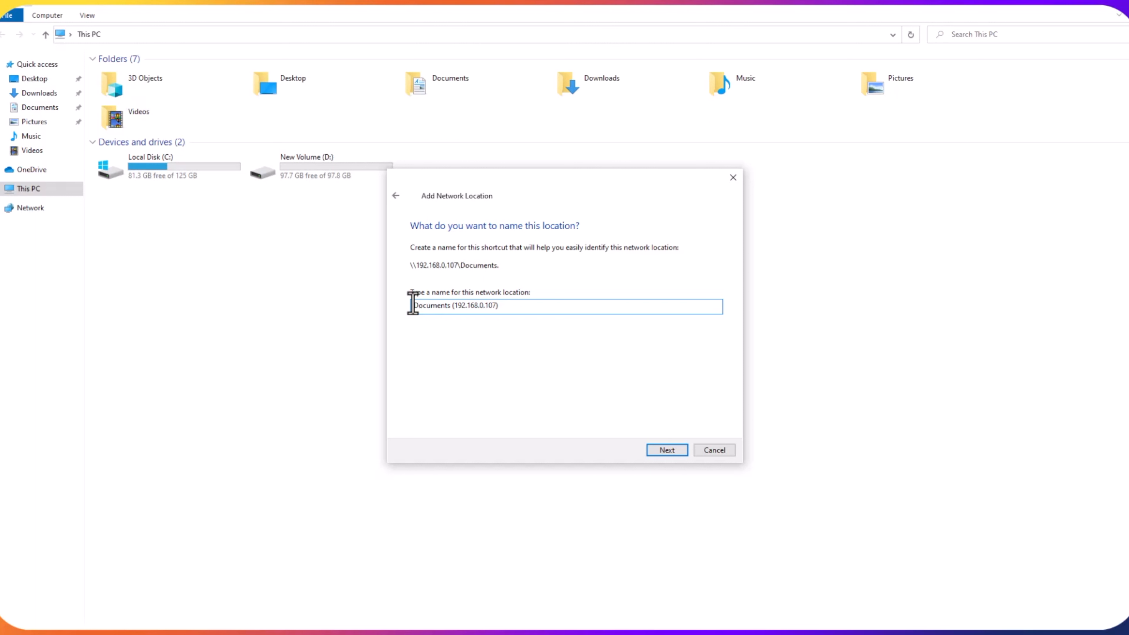
key("BackSpace")
key("BackSpace")
key("BackSpace")
key("BackSpace")
key("BackSpace")
key("BackSpace")
key("BackSpace")
key("BackSpace")
key("BackSpace")
key("BackSpace")
key("BackSpace")
key("BackSpace")
key("BackSpace")
key("BackSpace")
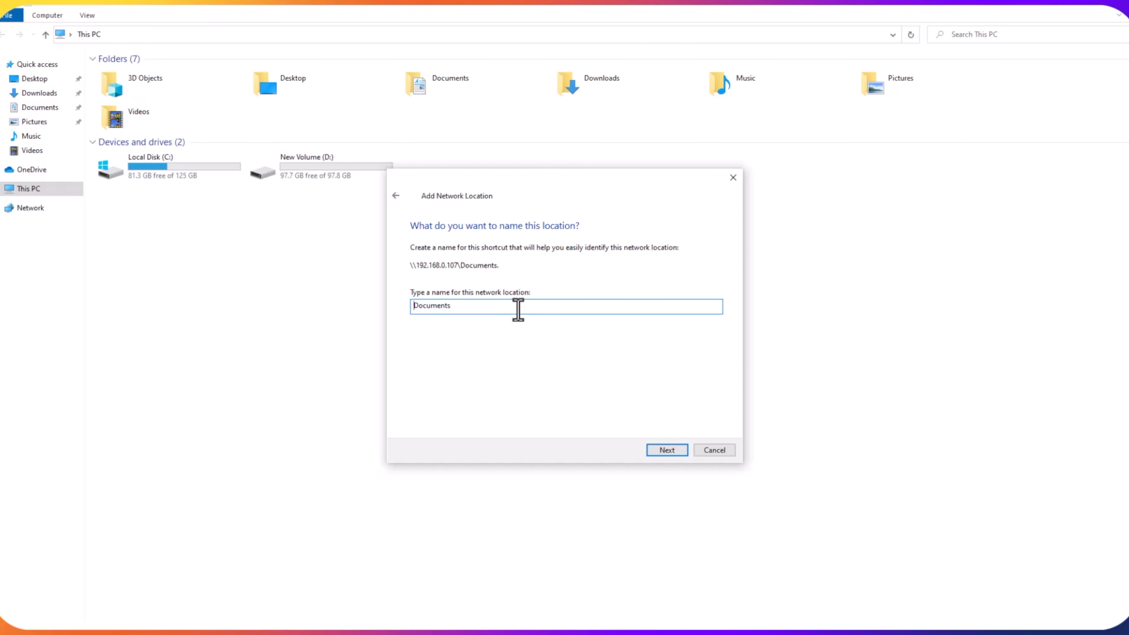
type("mac")
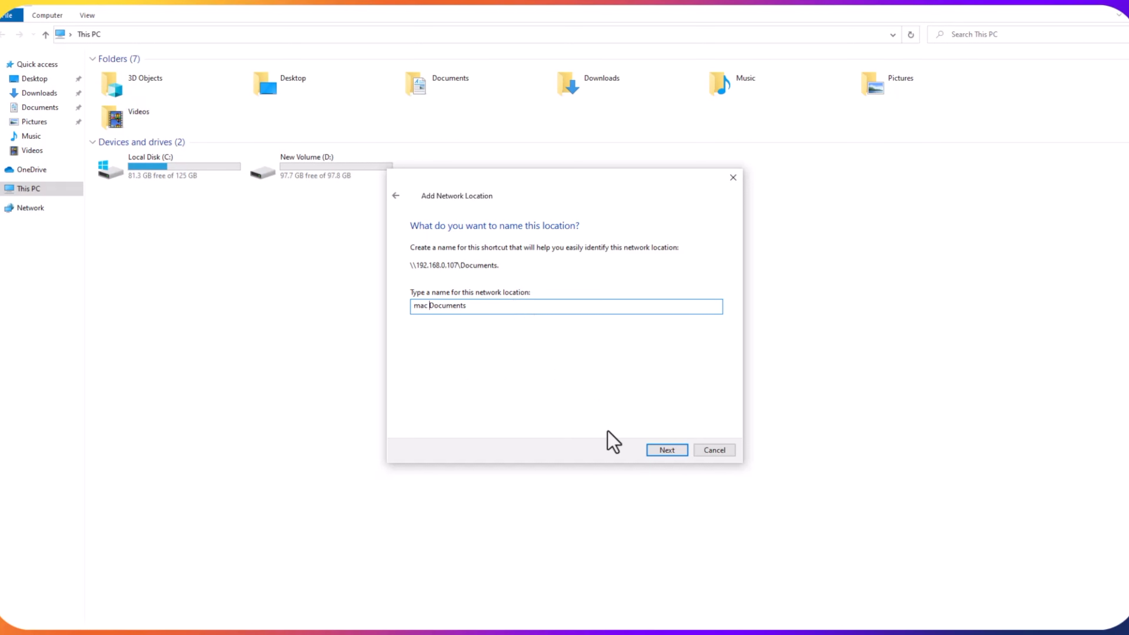
left_click(666, 450)
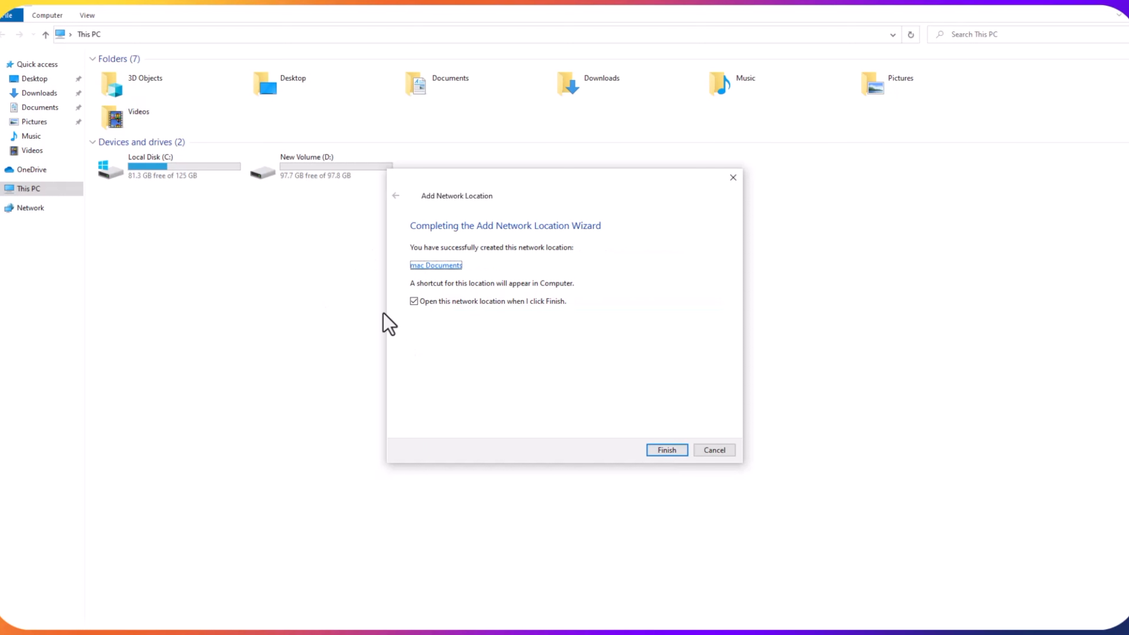
- Copy 'hp desk top bill ok' to the desktop and move VC_redist.x64 from Downloads into mac Documents
left_click(666, 450)
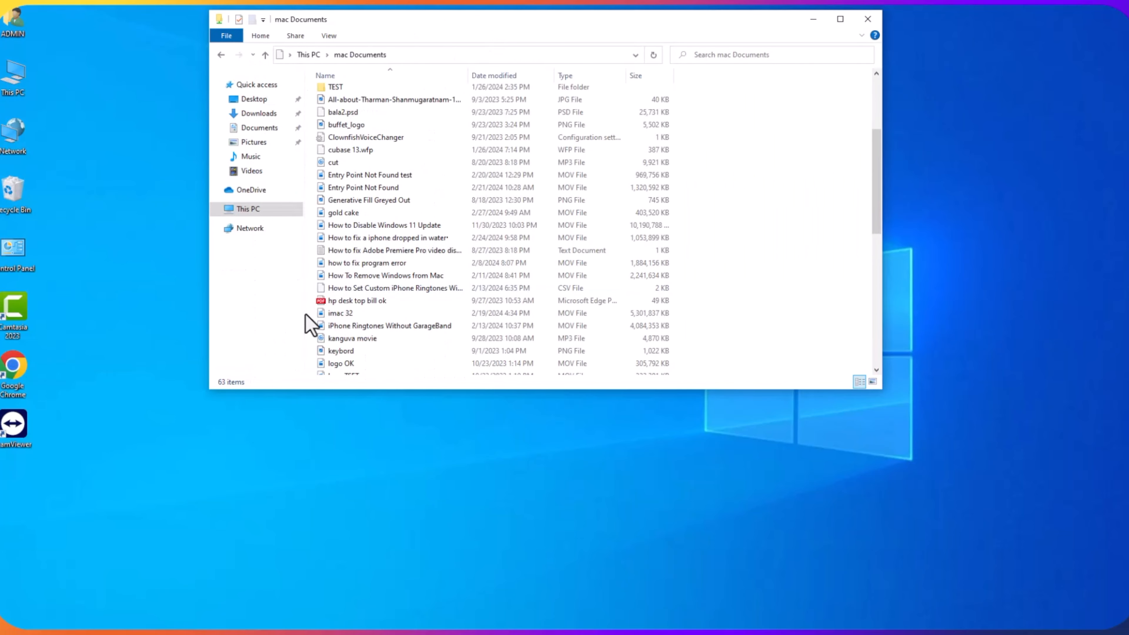
left_click_drag(355, 304, 120, 468)
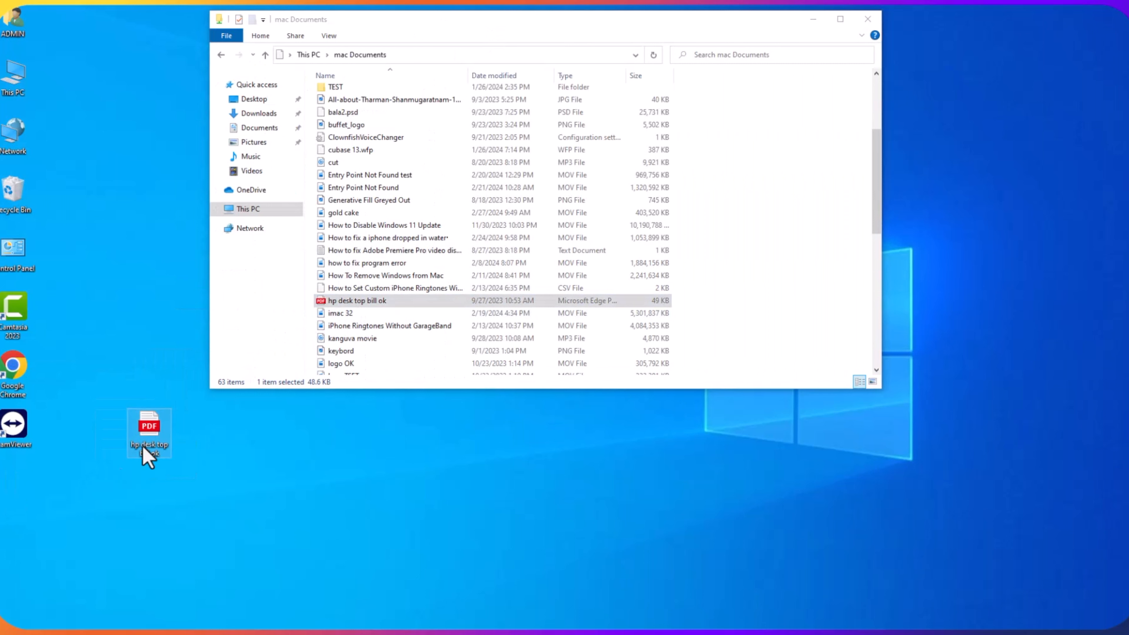
double_click(13, 19)
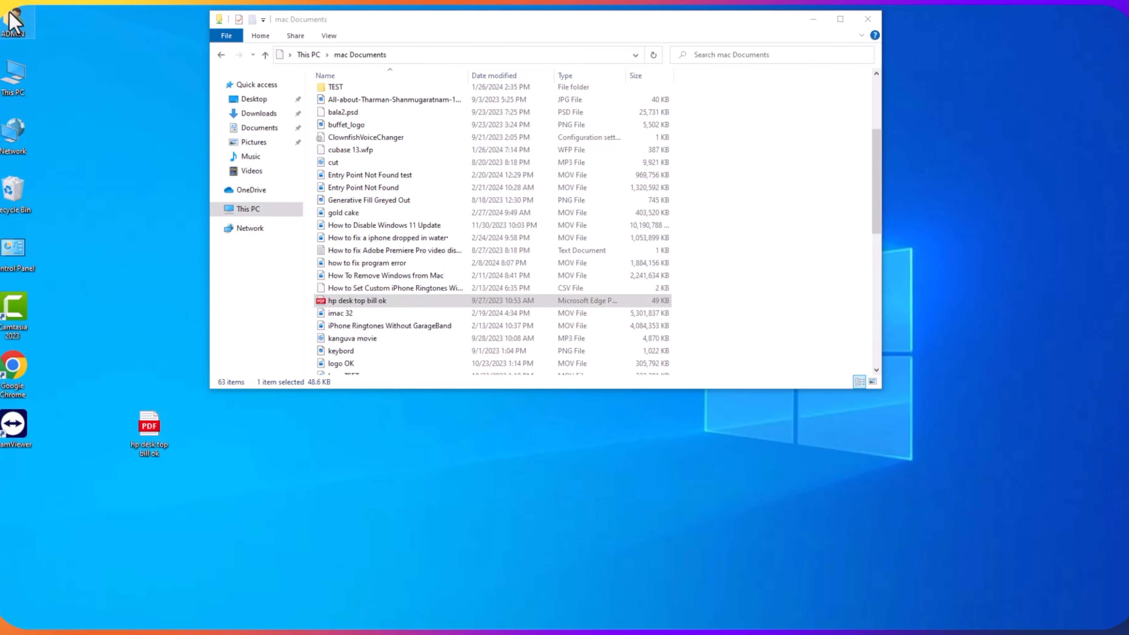
double_click(538, 109)
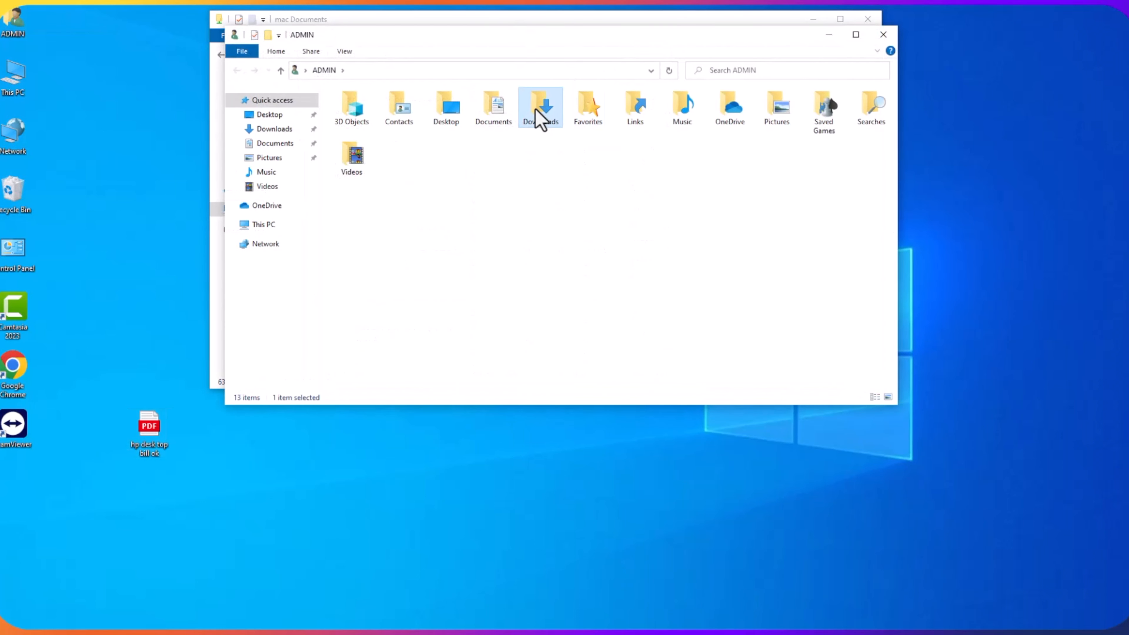
left_click_drag(378, 39, 957, 62)
left_click_drag(941, 254, 745, 205)
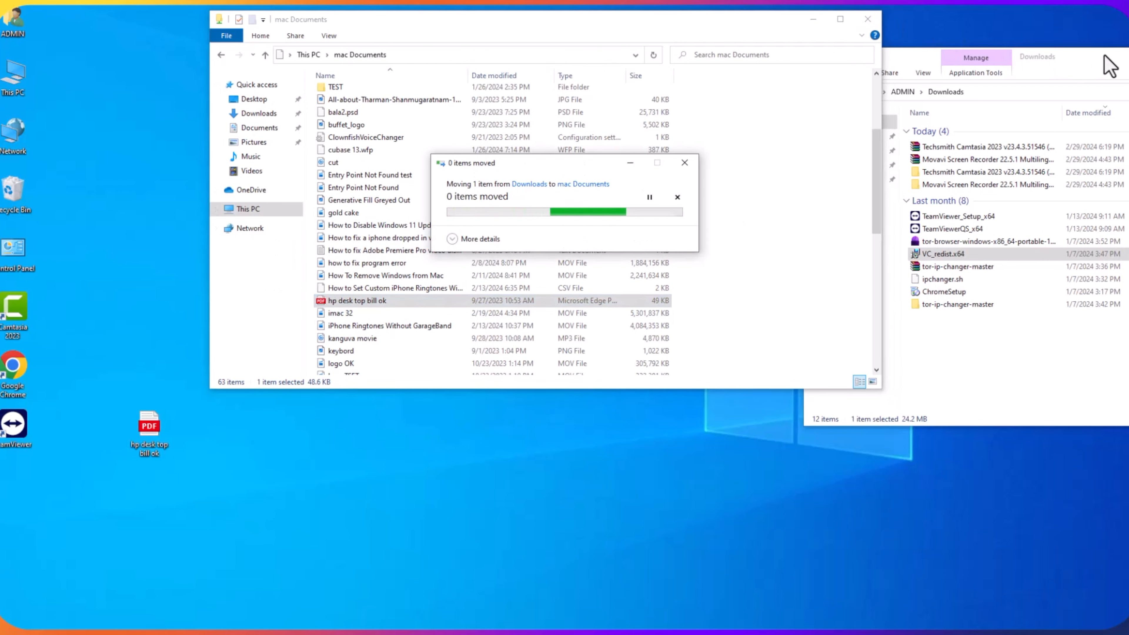
left_click_drag(1105, 57, 574, 137)
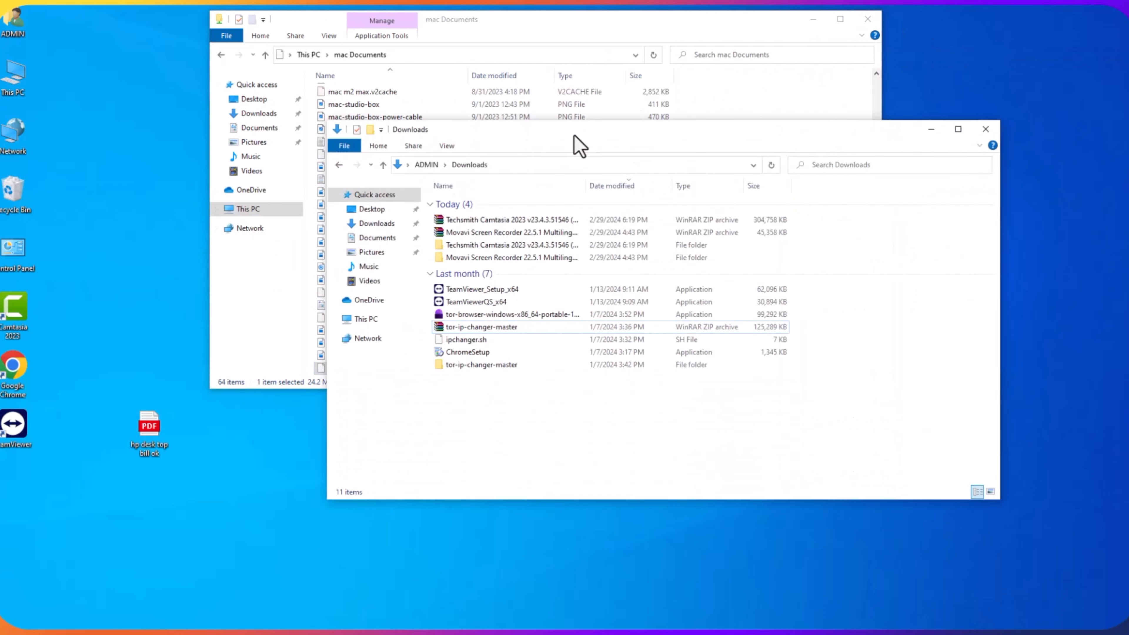
- Close the Downloads and mac Documents windows and open a fresh This PC window
left_click(930, 143)
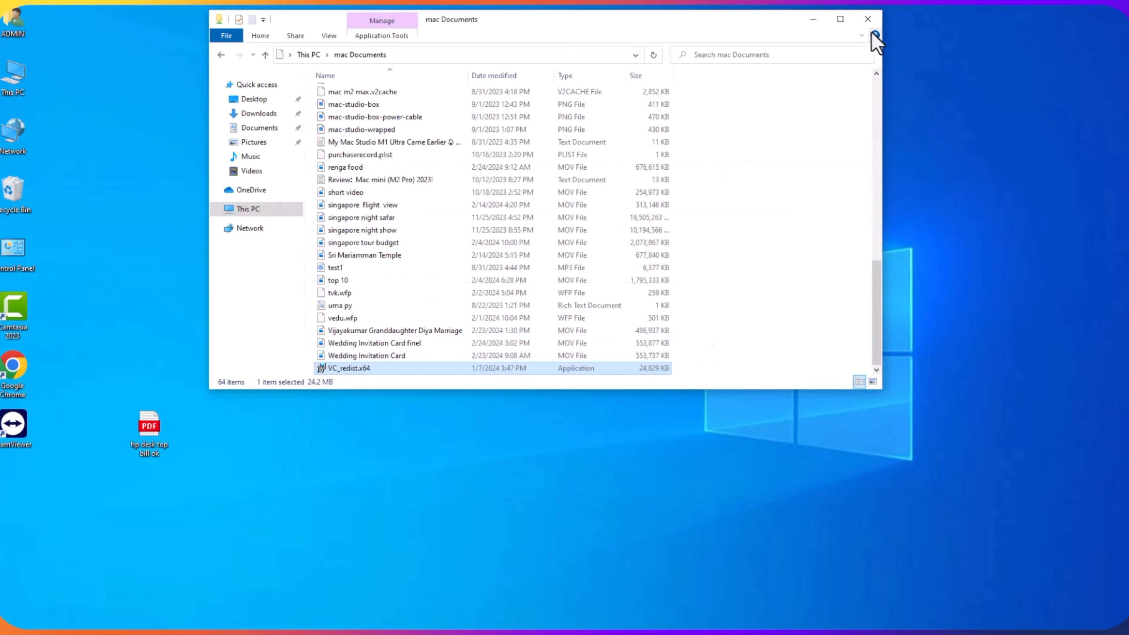
left_click(869, 20)
key("super+e")
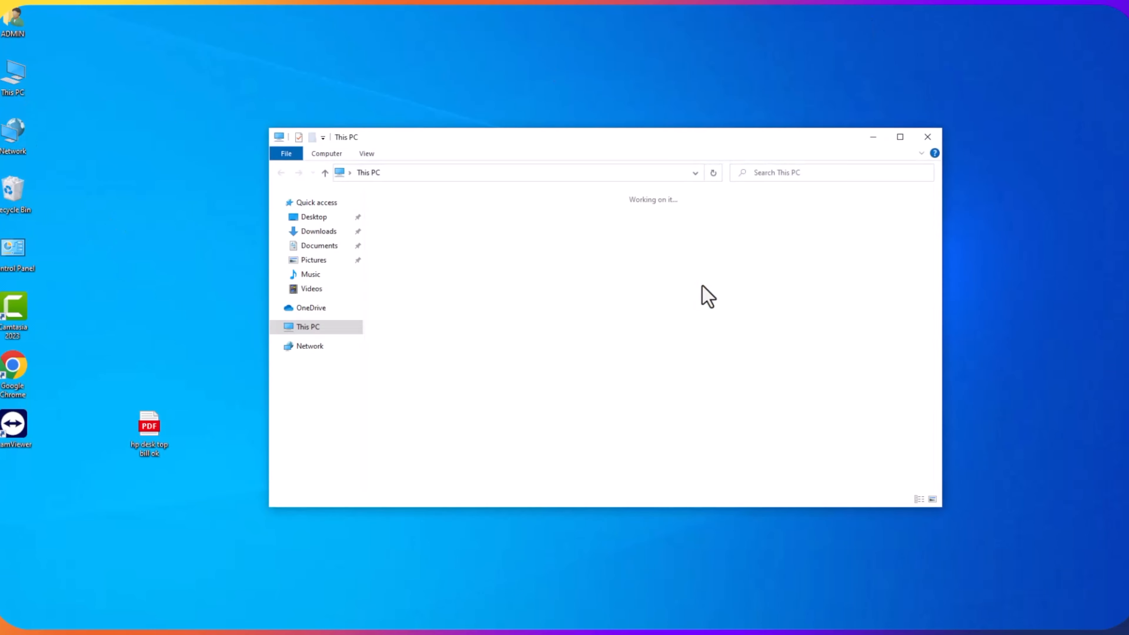
- Add a custom network location in This PC pointing to \\192.168.0.107\Downloads
left_click(906, 140)
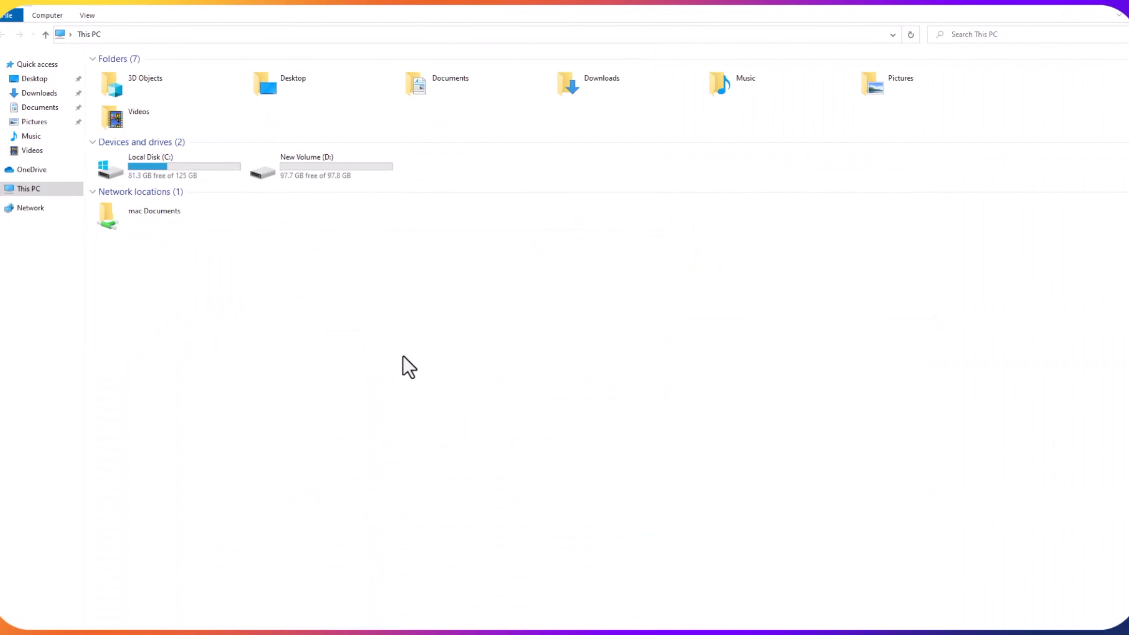
right_click(406, 288)
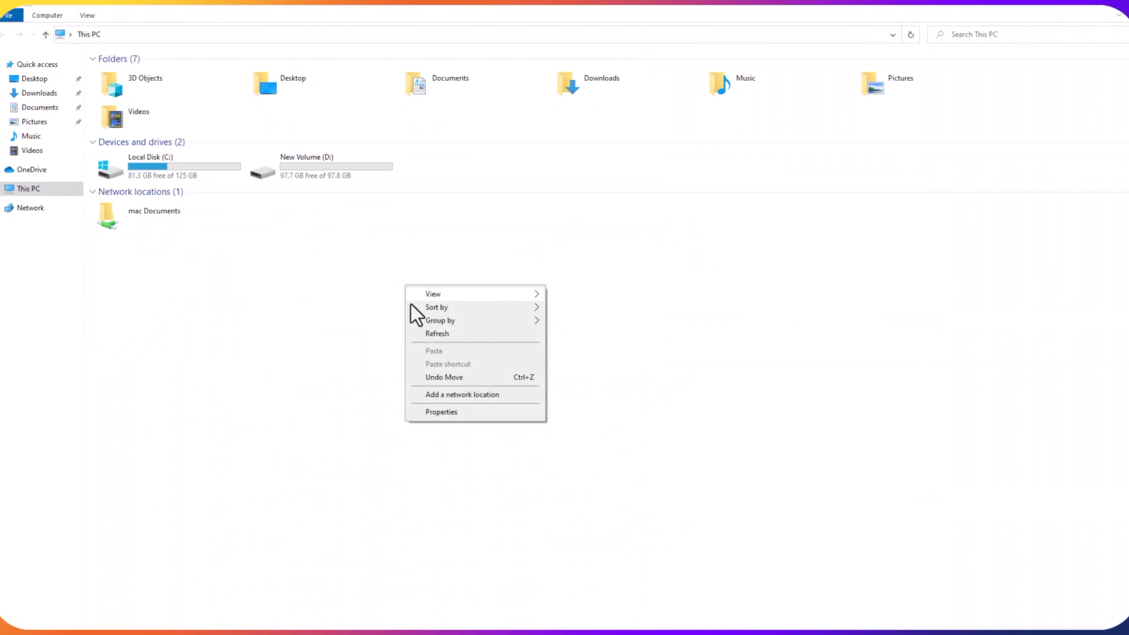
left_click(454, 394)
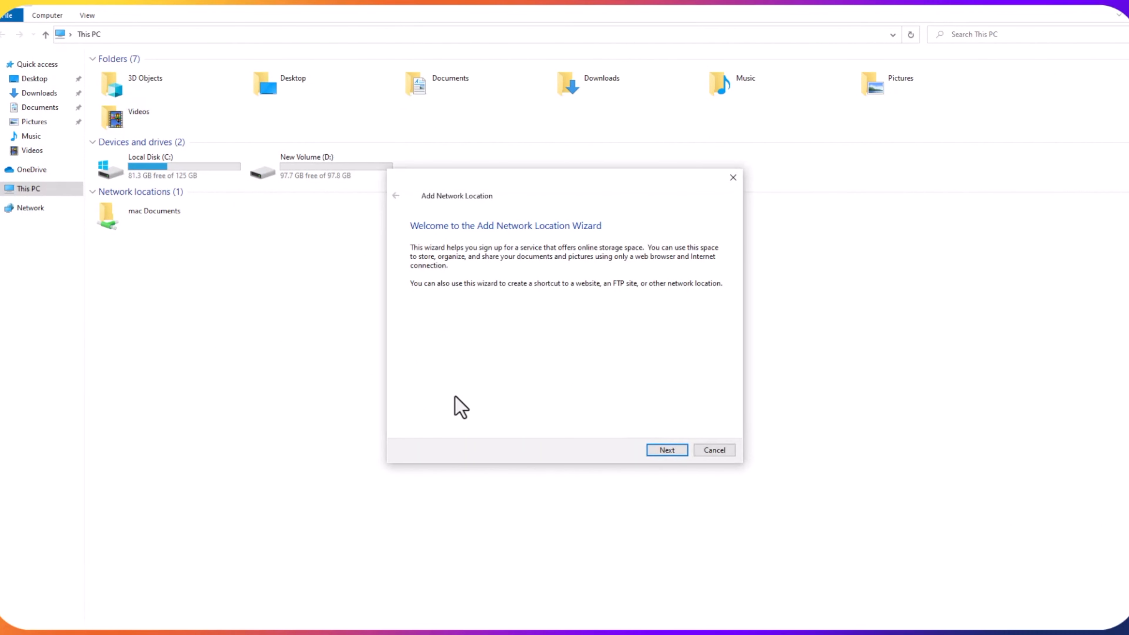
left_click(666, 451)
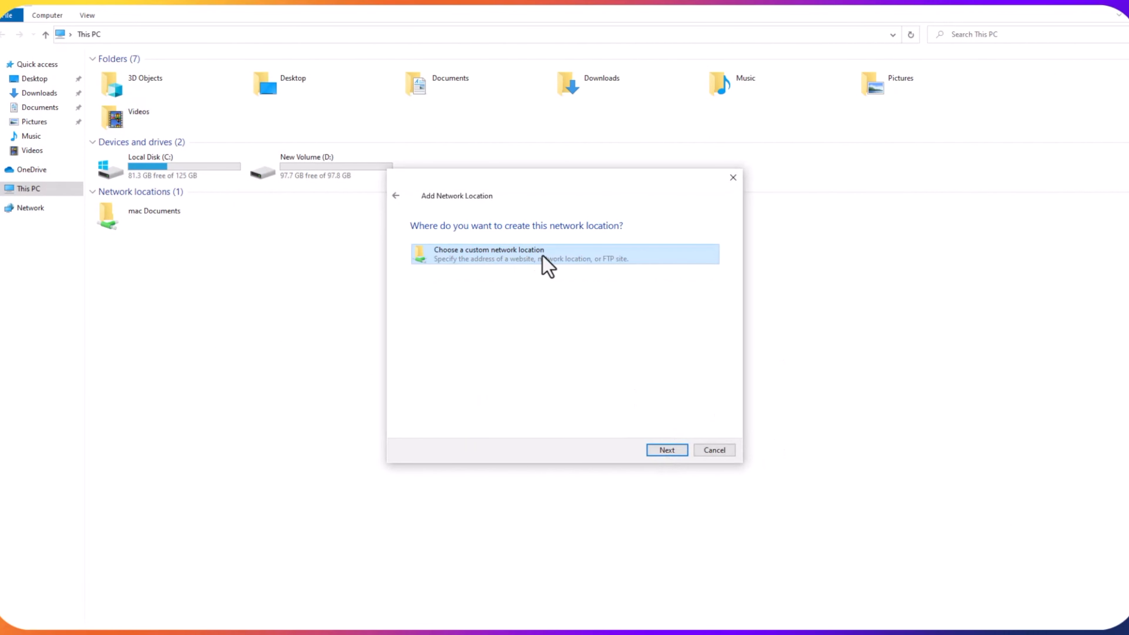
left_click(665, 451)
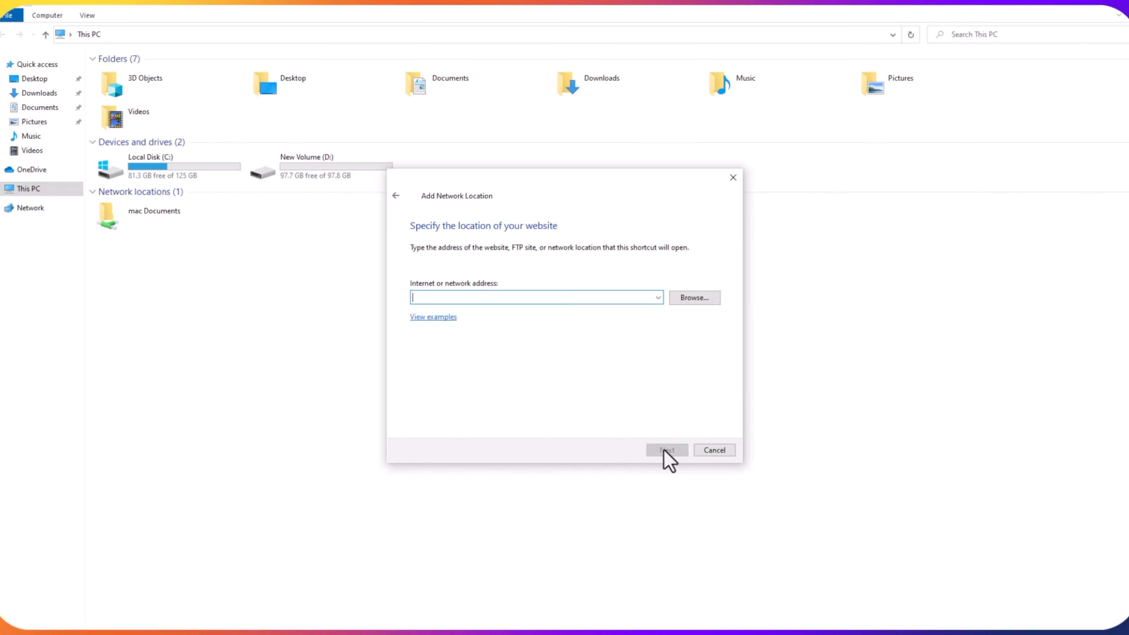
type("\\")
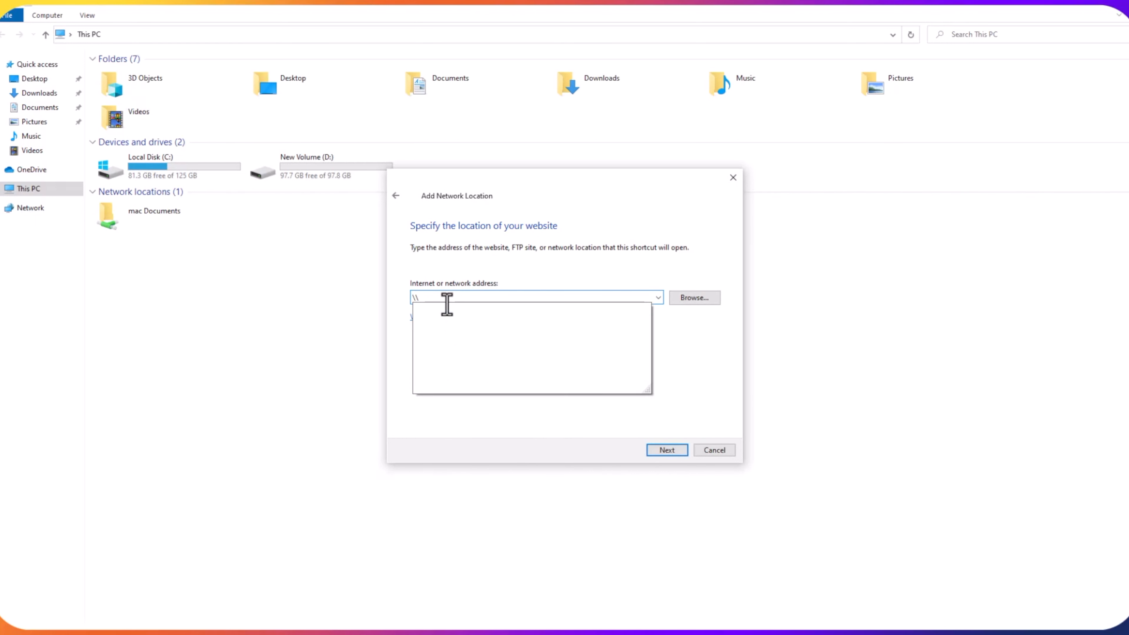
type("192.168.0.10")
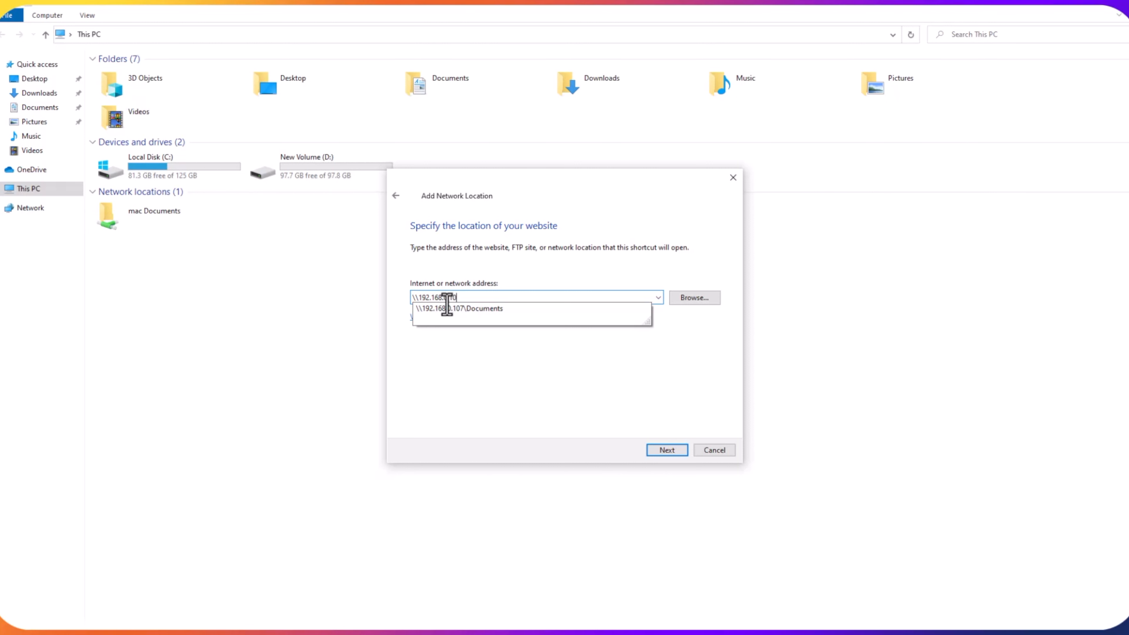
type("7\\D")
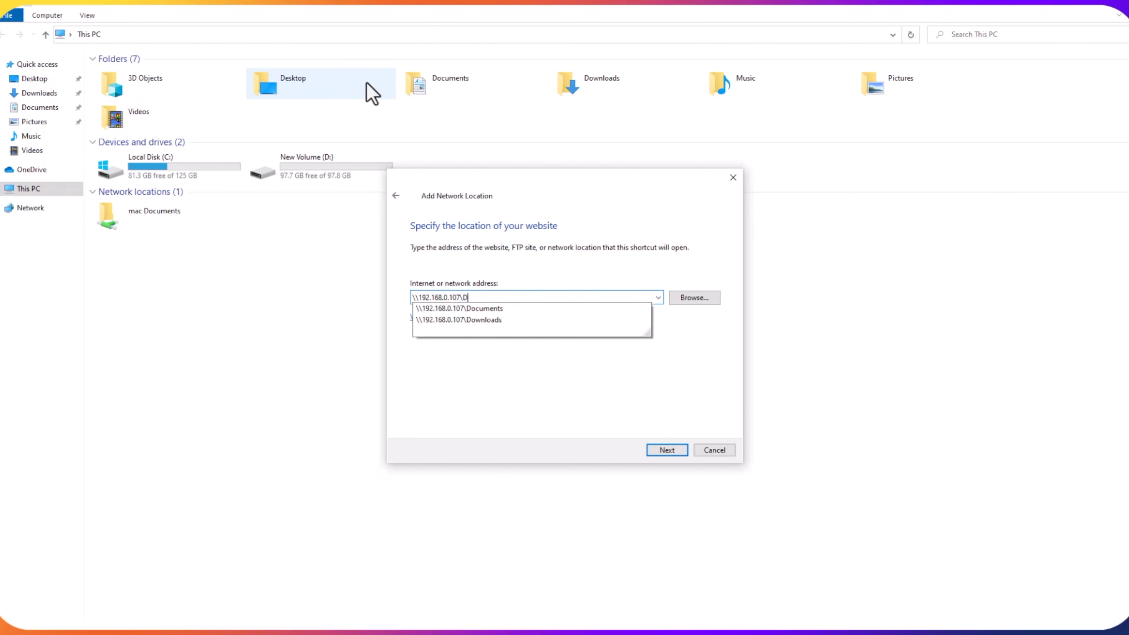
type("ownloads")
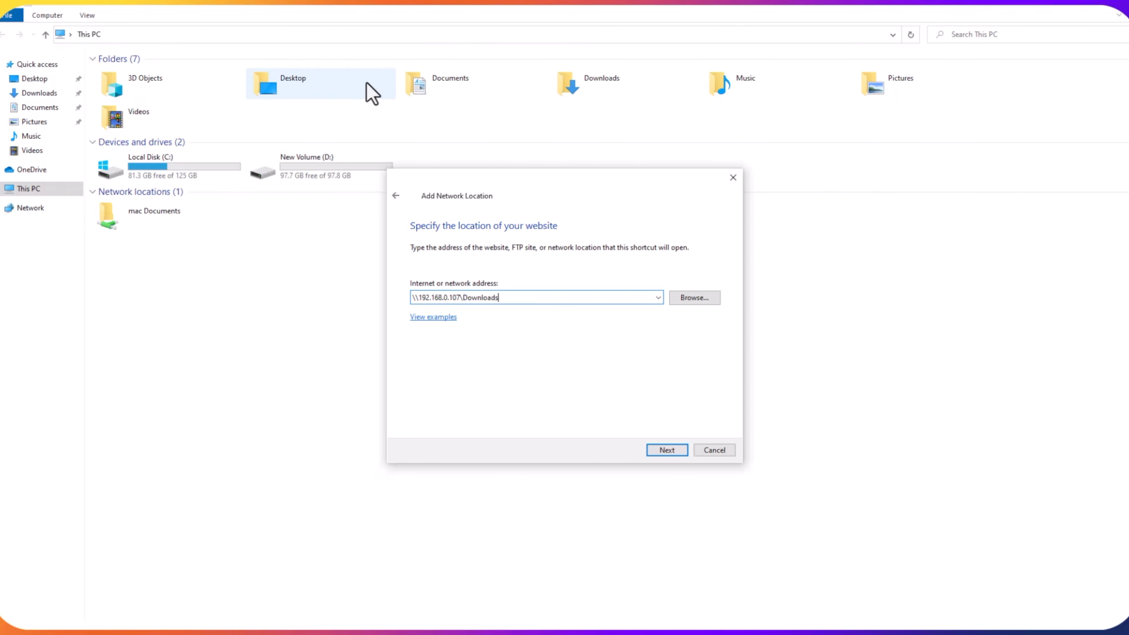
left_click(667, 450)
- Name the location 'Mac Downloads', finish the wizard, and close the opened share window
left_click(512, 306)
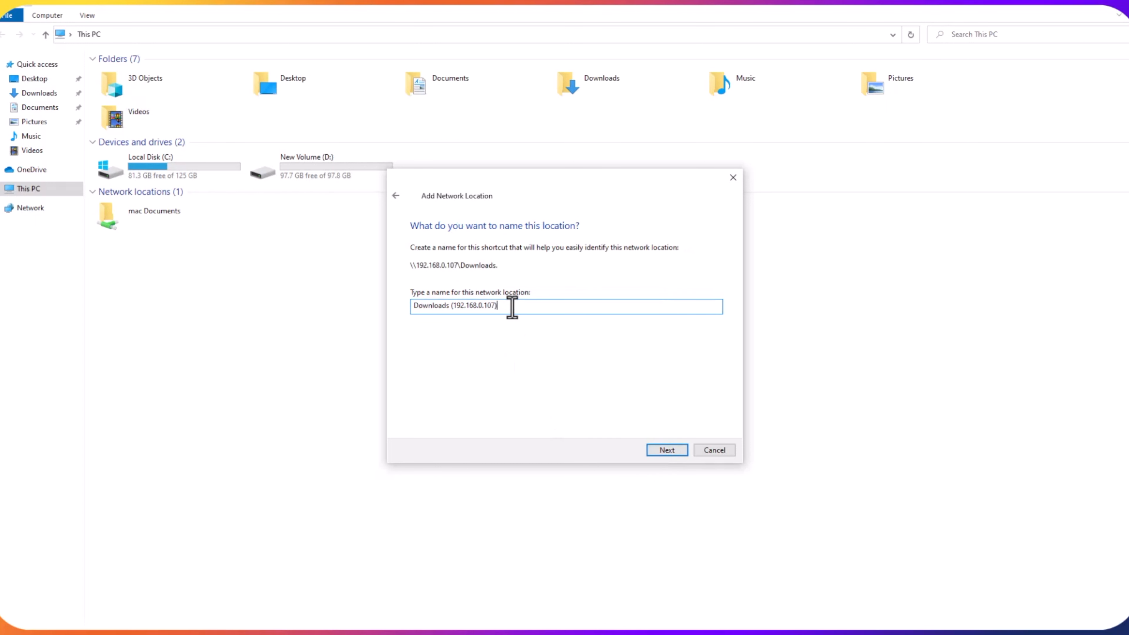
key("BackSpace")
key("BackSpace")
key("BackSpace")
key("BackSpace")
key("BackSpace")
key("BackSpace")
key("BackSpace")
key("BackSpace")
key("BackSpace")
key("Home")
type("Mac")
left_click(668, 451)
left_click(668, 451)
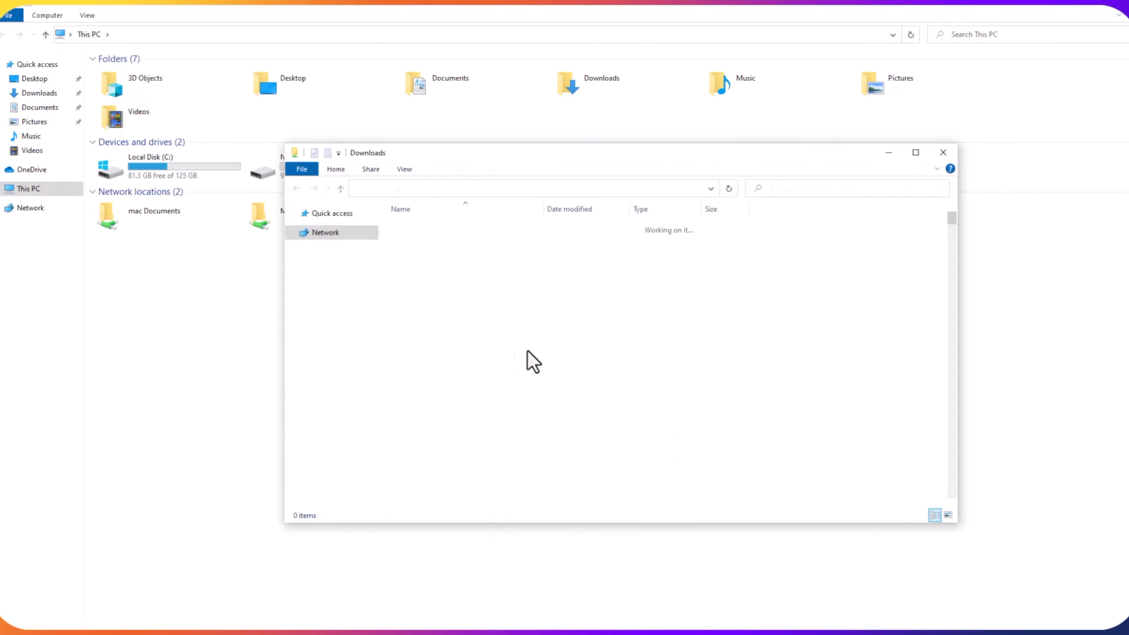
scroll(511, 395, "down", 10)
left_click(943, 152)
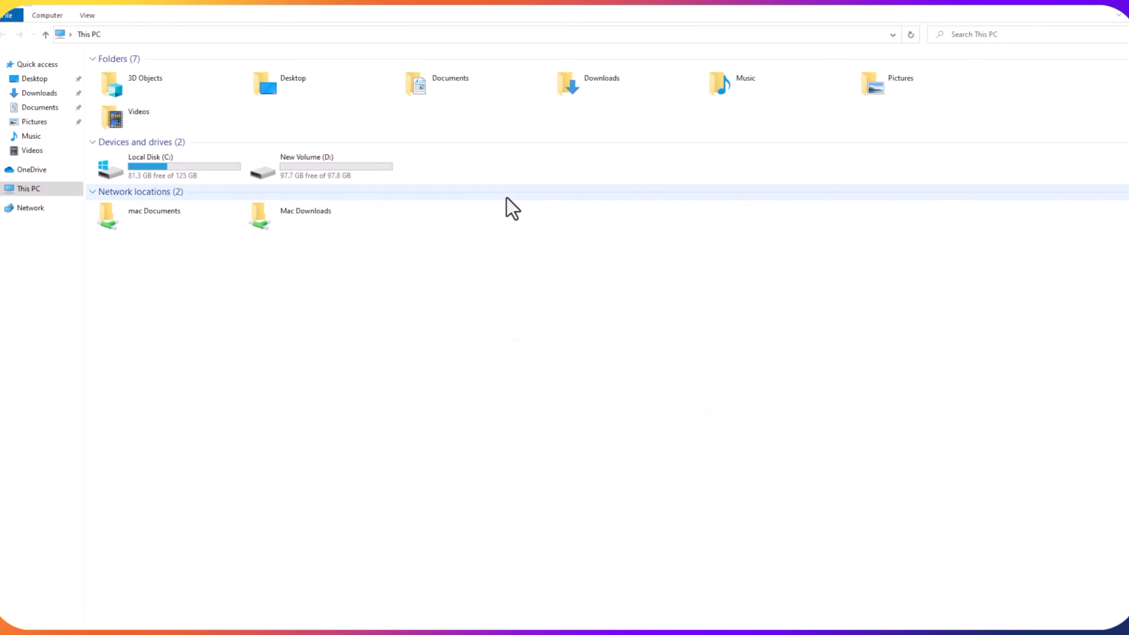